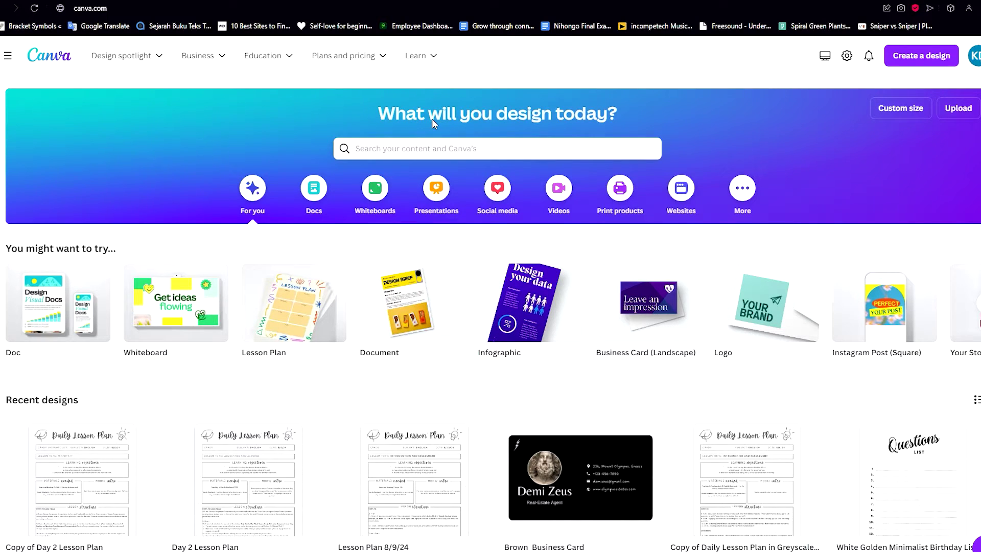
Search for "training manual" designs and templates.
{"action": "left_click", "coordinate": [514, 147]}
{"action": "type", "text": "training manual"}
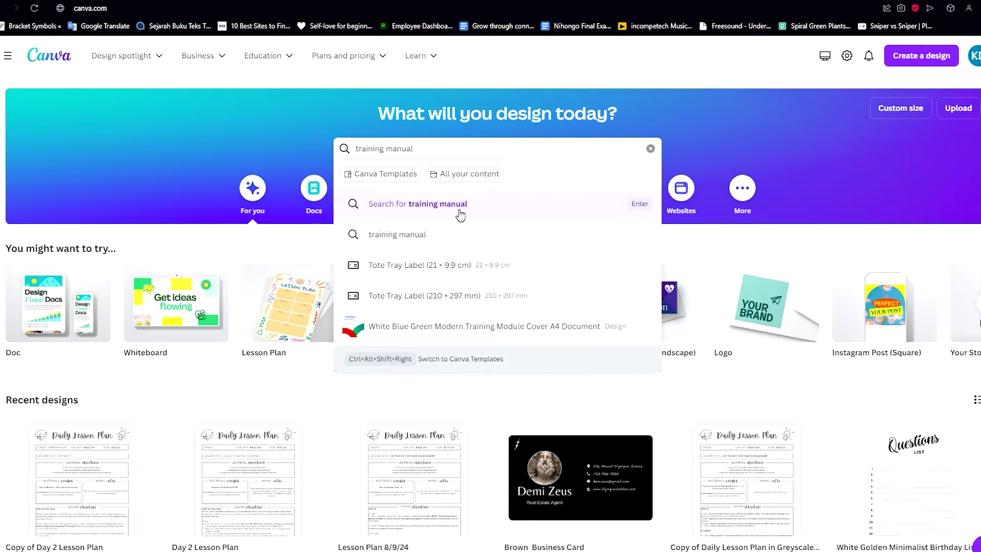
{"action": "left_click", "coordinate": [410, 235]}
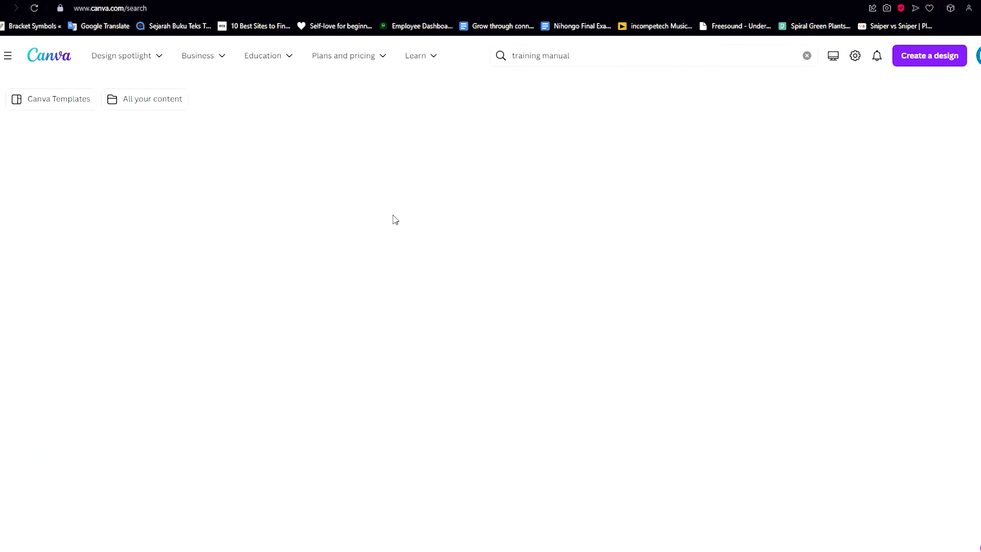
Look through the training manual template results and preview the Employee Handbook cover with the illustrated couple.
{"action": "scroll", "coordinate": [369, 211], "scroll_direction": "down", "scroll_amount": 5}
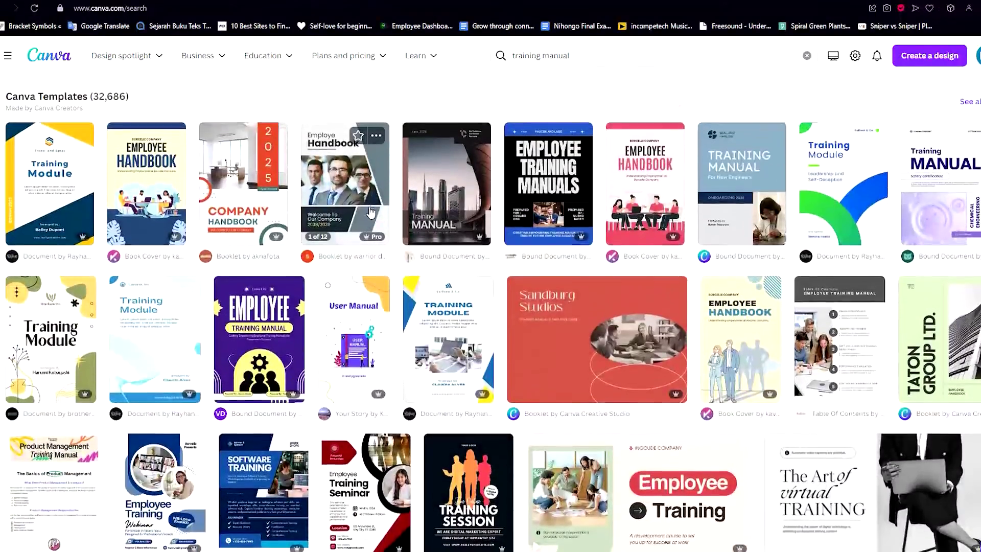
{"action": "scroll", "coordinate": [453, 226], "scroll_direction": "up", "scroll_amount": 4}
{"action": "scroll", "coordinate": [534, 238], "scroll_direction": "down", "scroll_amount": 6}
{"action": "scroll", "coordinate": [532, 238], "scroll_direction": "up", "scroll_amount": 2}
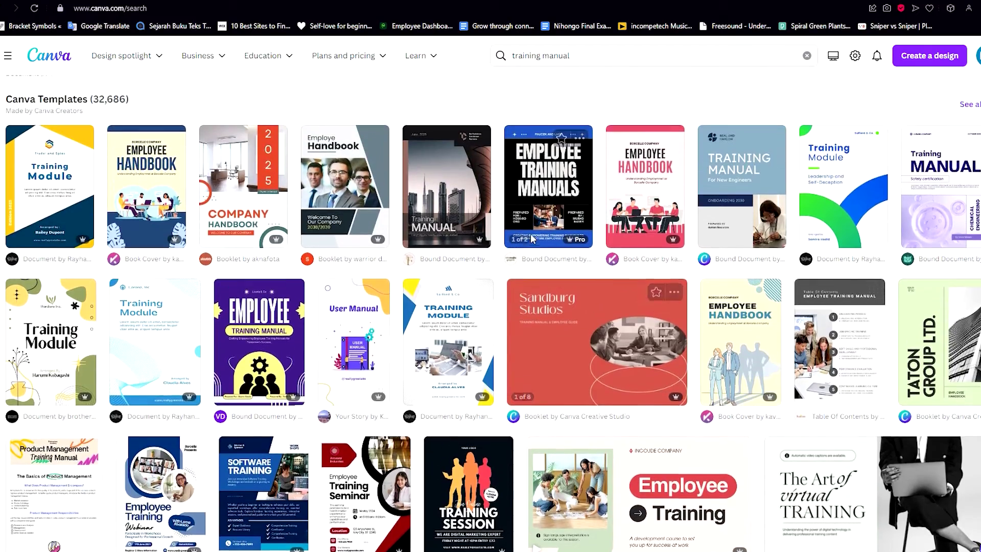
{"action": "scroll", "coordinate": [271, 211], "scroll_direction": "up", "scroll_amount": 4}
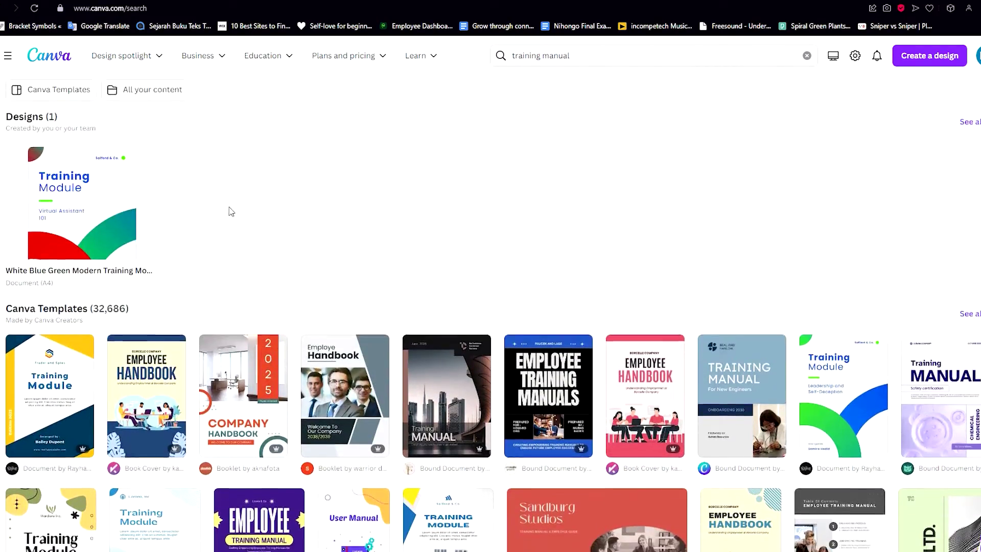
{"action": "scroll", "coordinate": [231, 212], "scroll_direction": "down", "scroll_amount": 8}
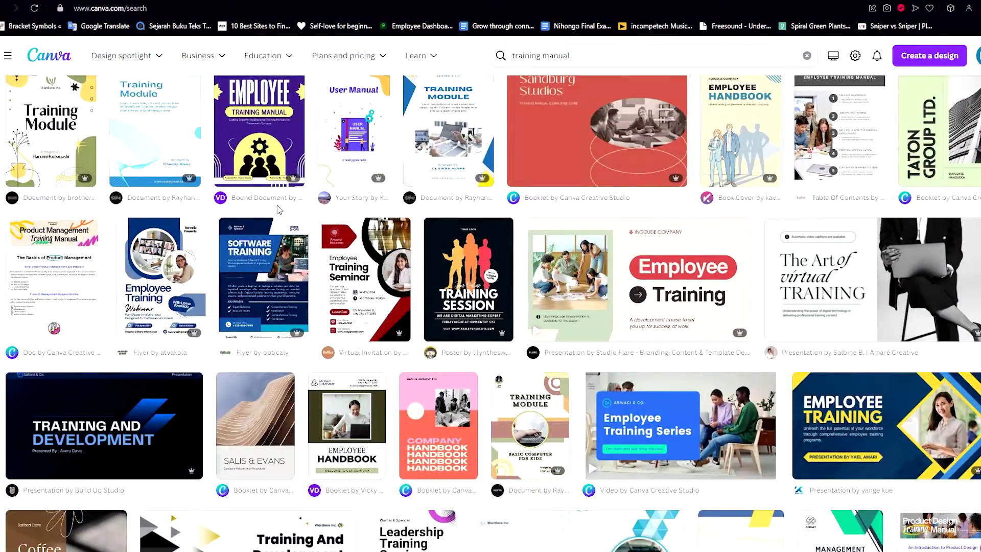
{"action": "mouse_move", "coordinate": [291, 225]}
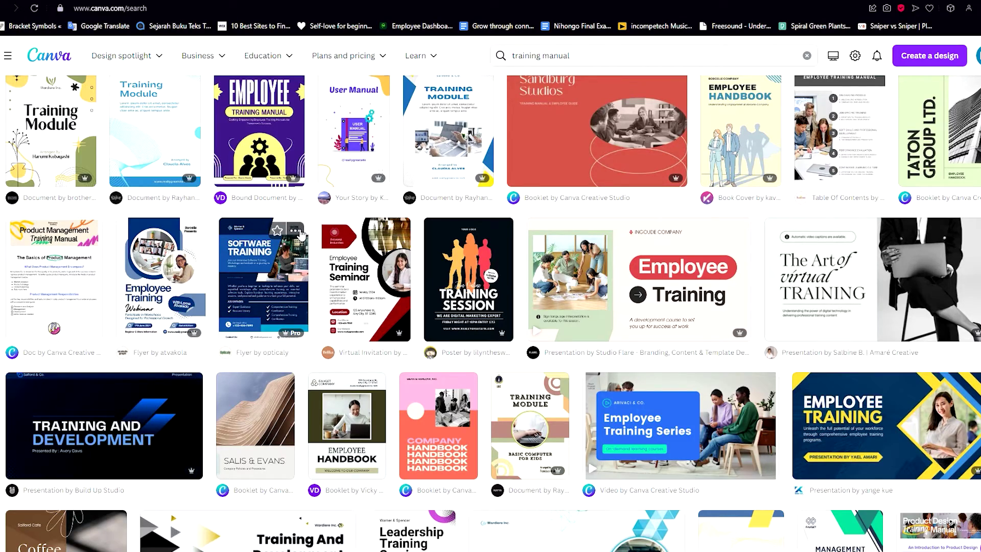
{"action": "scroll", "coordinate": [408, 286], "scroll_direction": "down", "scroll_amount": 3}
{"action": "scroll", "coordinate": [432, 327], "scroll_direction": "up", "scroll_amount": 2}
{"action": "scroll", "coordinate": [431, 327], "scroll_direction": "up", "scroll_amount": 2}
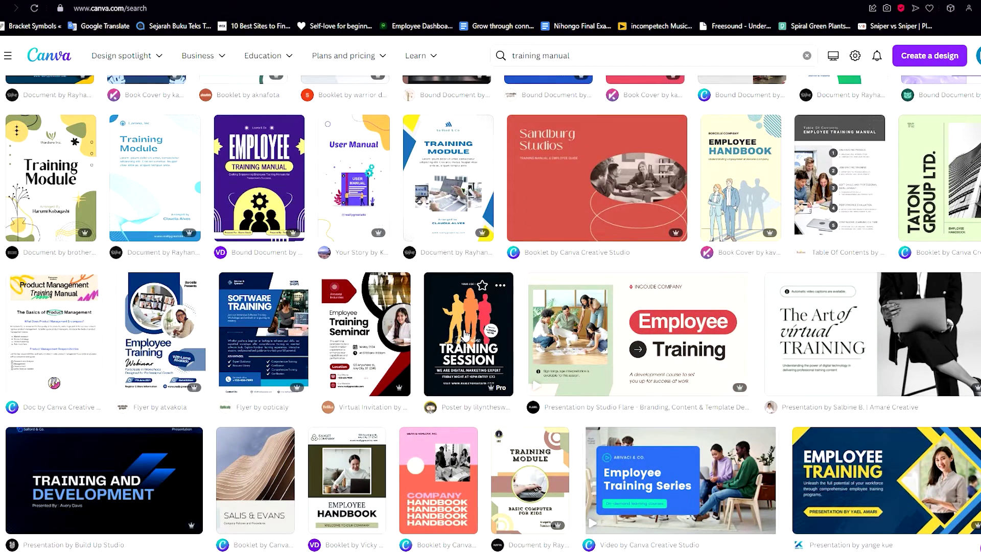
{"action": "scroll", "coordinate": [466, 335], "scroll_direction": "up", "scroll_amount": 2}
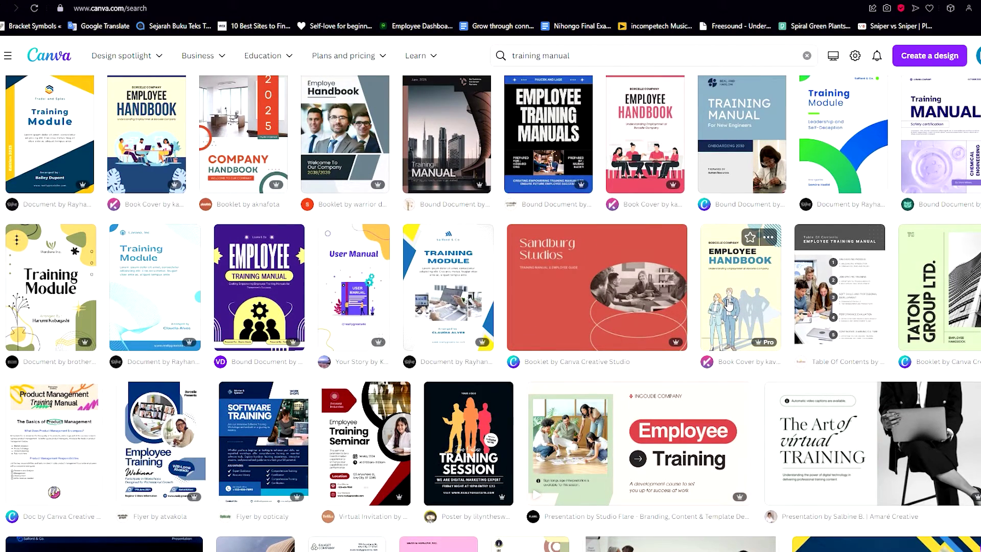
{"action": "left_click", "coordinate": [753, 322]}
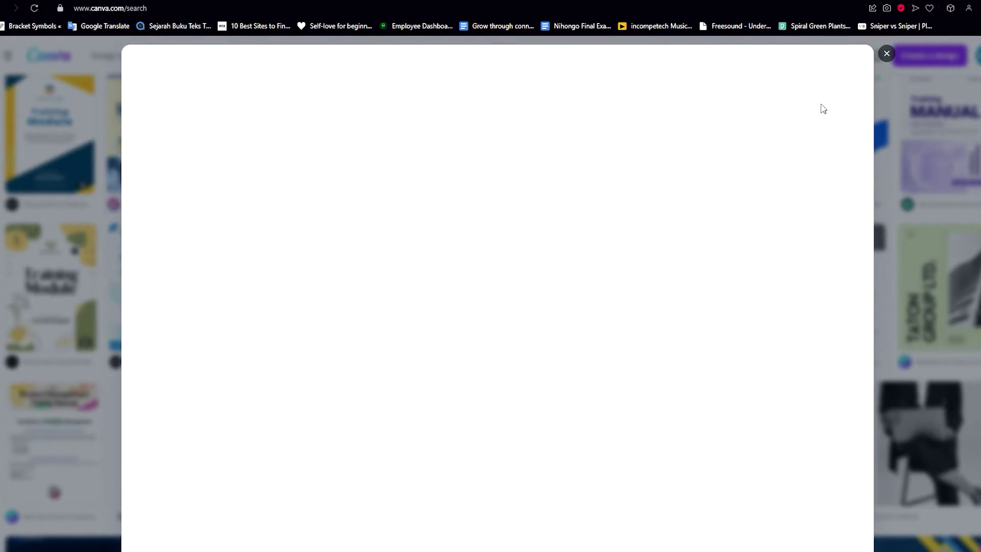
{"action": "left_click", "coordinate": [886, 54]}
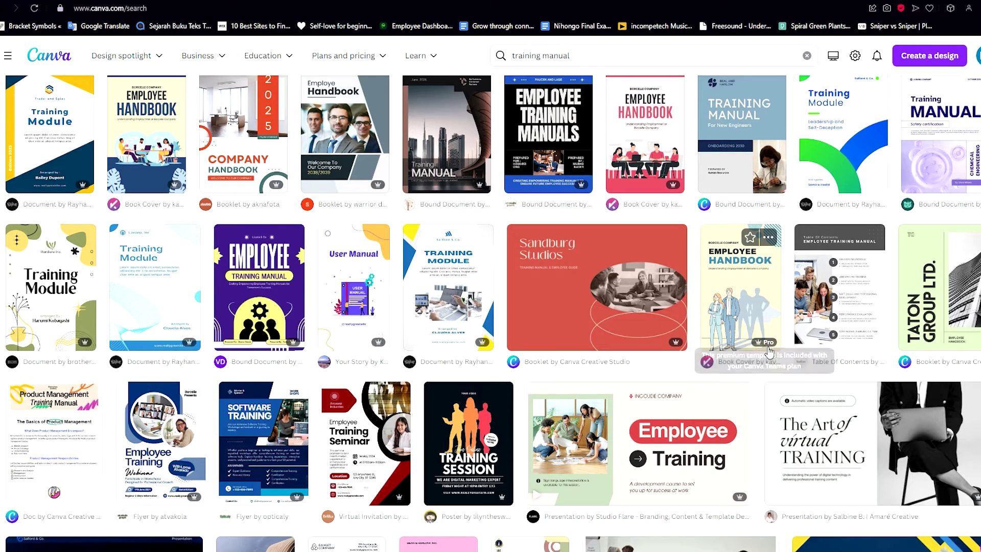
Start a new design from the pale yellow Employee Handbook cover template with the illustrated couple.
{"action": "scroll", "coordinate": [769, 347], "scroll_direction": "up", "scroll_amount": 2}
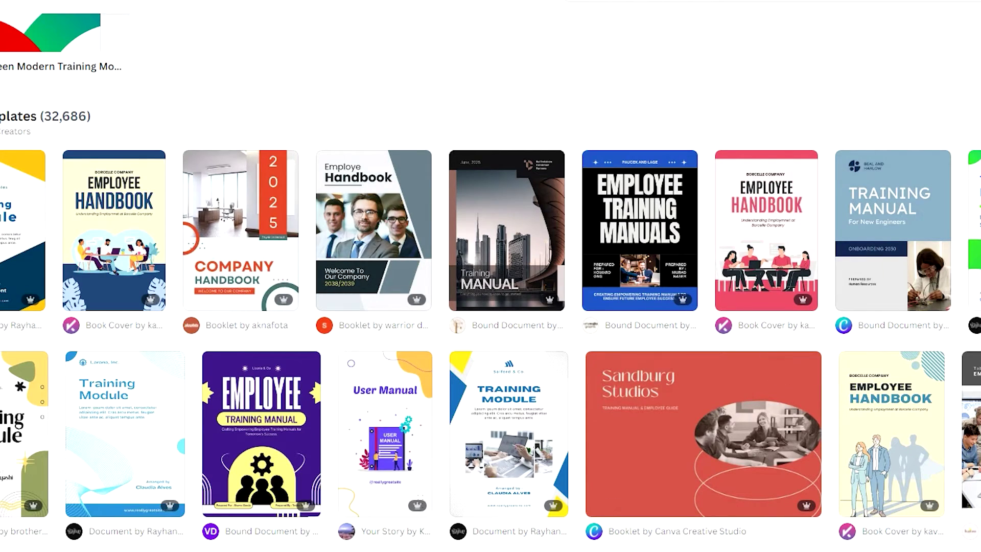
{"action": "scroll", "coordinate": [871, 212], "scroll_direction": "down", "scroll_amount": 5}
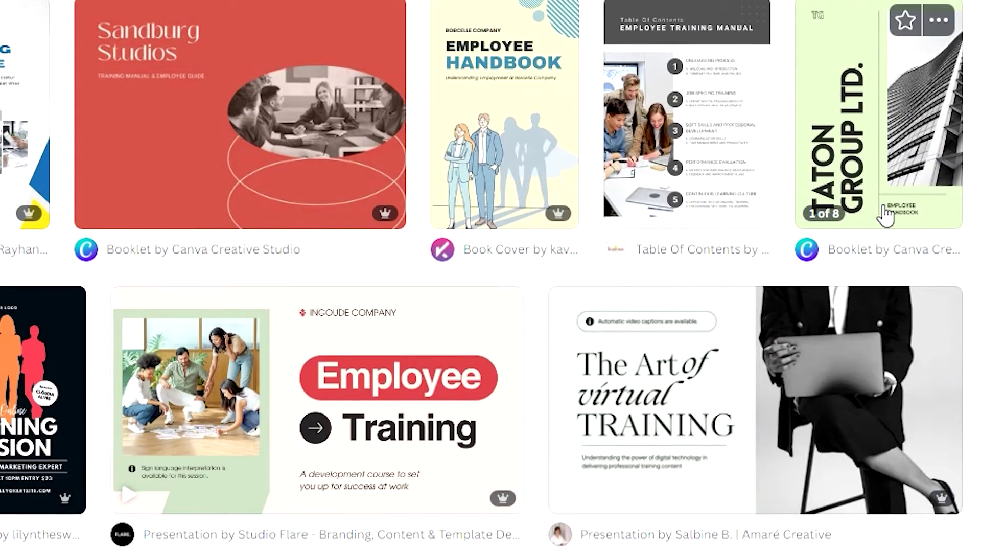
{"action": "scroll", "coordinate": [753, 230], "scroll_direction": "up", "scroll_amount": 3}
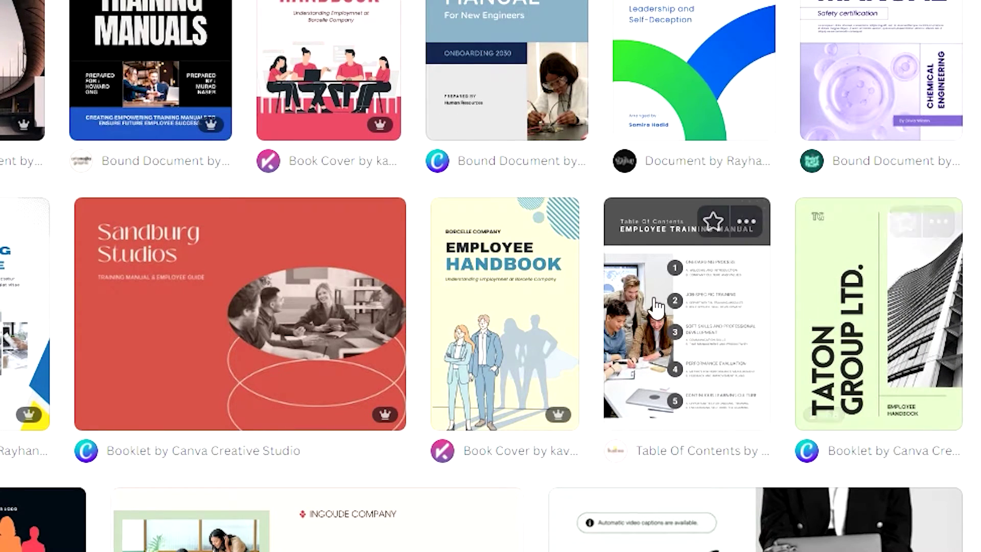
{"action": "scroll", "coordinate": [664, 230], "scroll_direction": "down", "scroll_amount": 5}
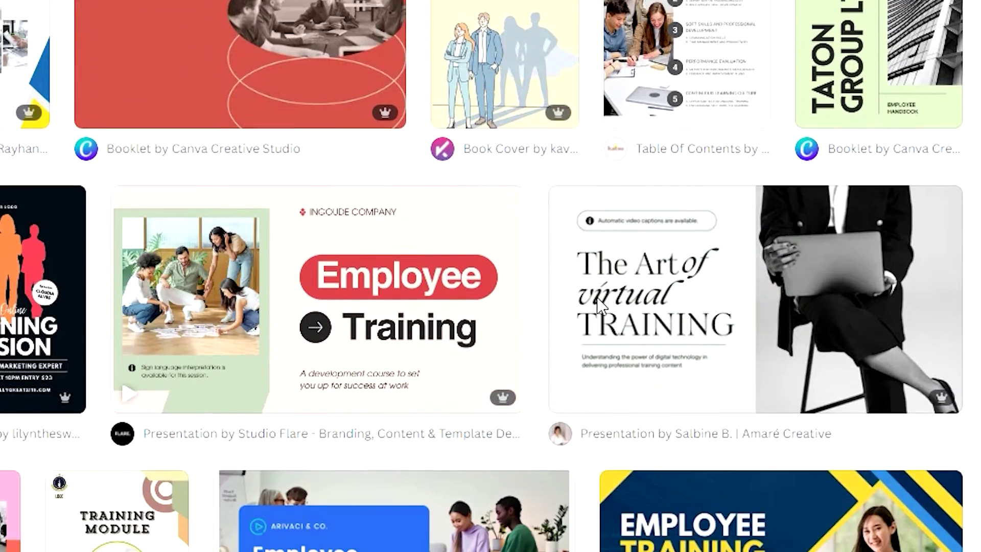
{"action": "left_click", "coordinate": [523, 87]}
{"action": "left_click", "coordinate": [409, 61]}
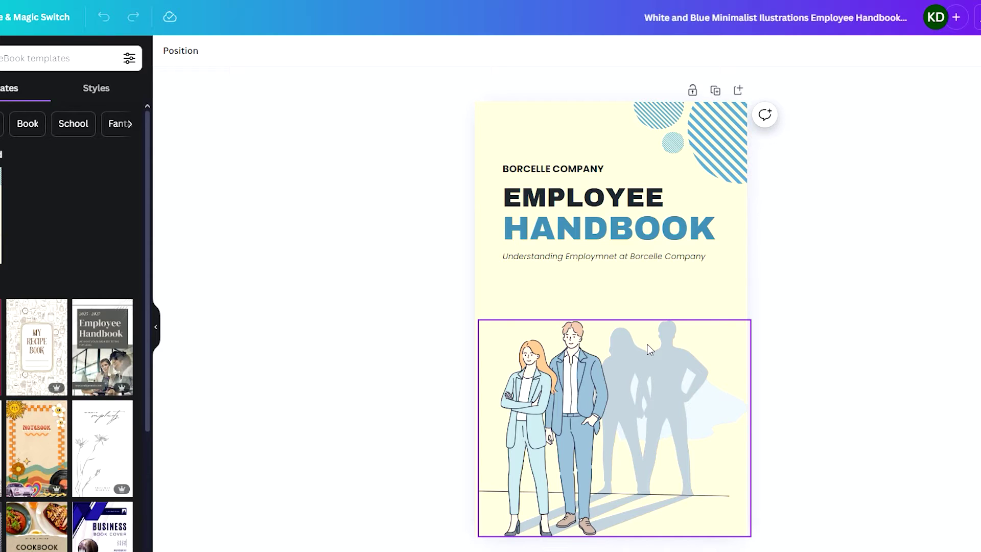
Replace the company name above the cover title with "HEYA INCORPORATED".
{"action": "left_click", "coordinate": [563, 169]}
{"action": "left_click", "coordinate": [564, 164]}
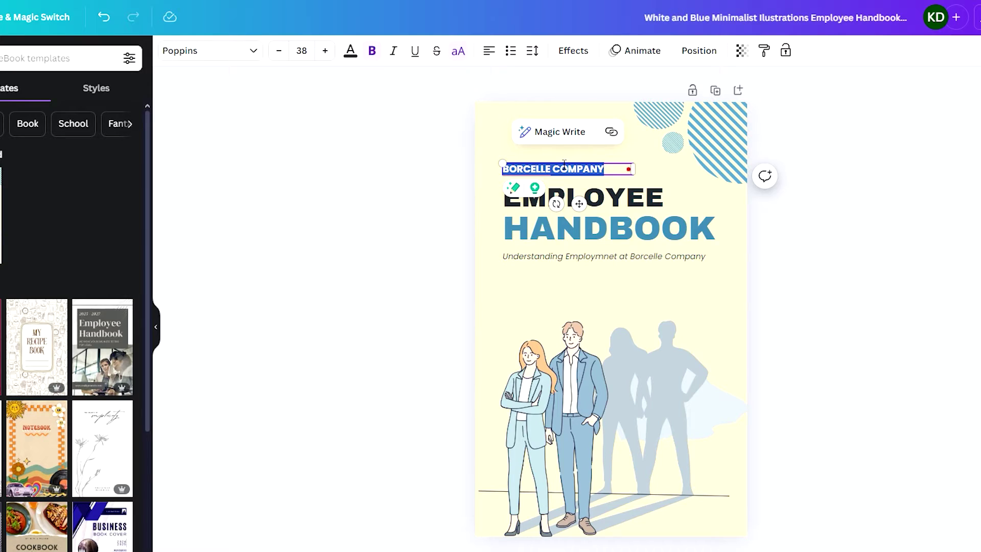
{"action": "type", "text": "HEYA"}
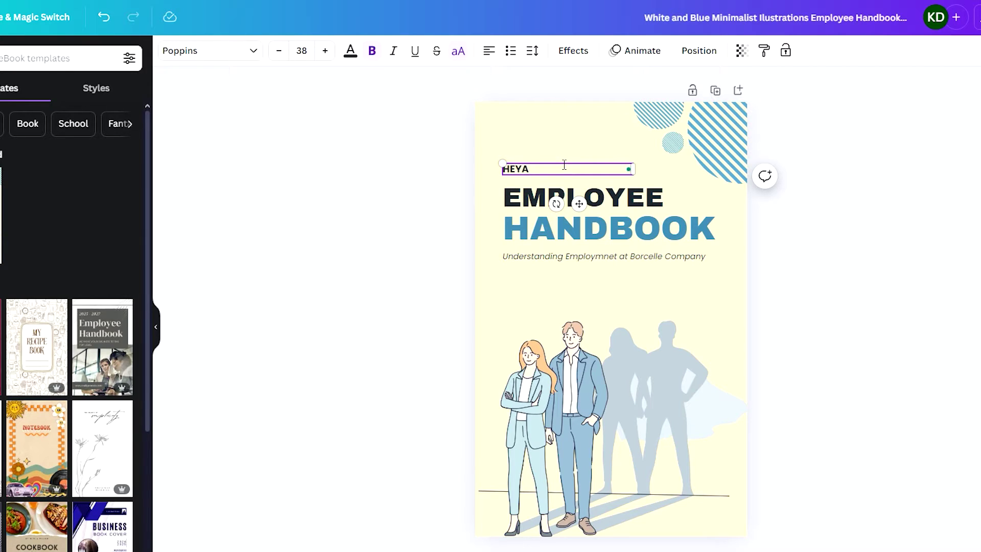
{"action": "type", "text": " INCOR"}
{"action": "type", "text": "PORTAED"}
{"action": "key", "text": "BackSpace"}
{"action": "key", "text": "BackSpace"}
{"action": "key", "text": "BackSpace"}
{"action": "key", "text": "BackSpace"}
{"action": "key", "text": "BackSpace"}
{"action": "key", "text": "BackSpace"}
{"action": "key", "text": "BackSpace"}
{"action": "type", "text": "PORATED"}
Change the title's first line from EMPLOYEE to "VIRTUAL".
{"action": "left_click", "coordinate": [557, 200]}
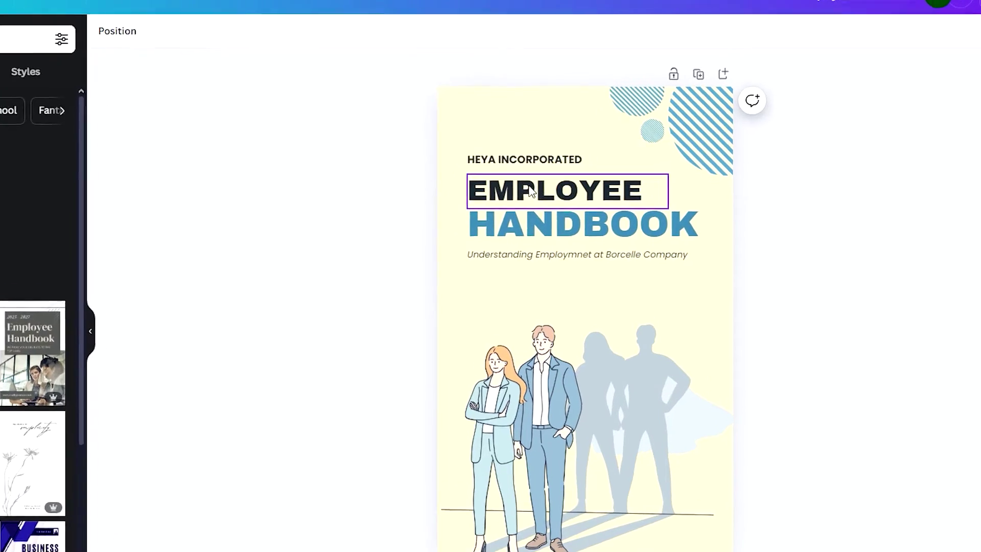
{"action": "double_click", "coordinate": [591, 200]}
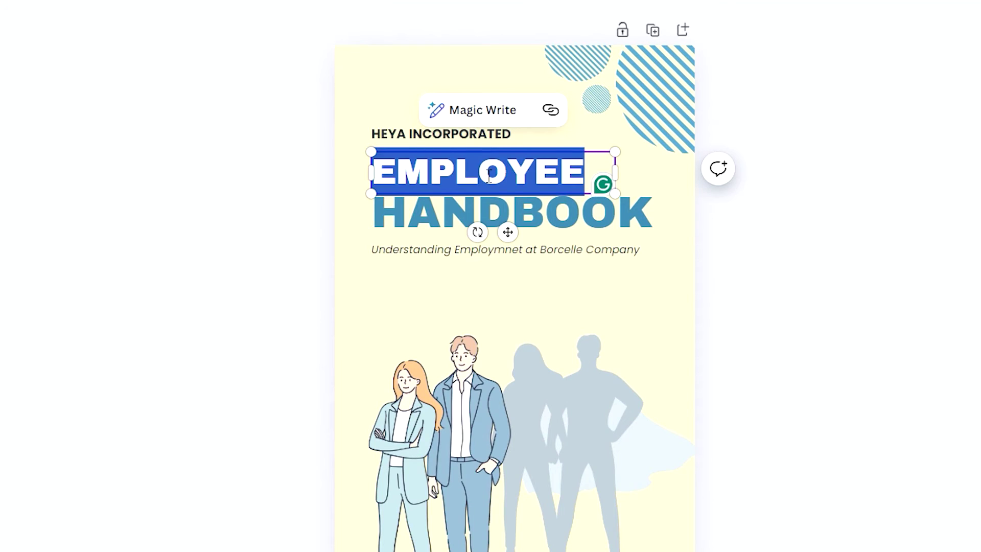
{"action": "type", "text": "VISUAL A"}
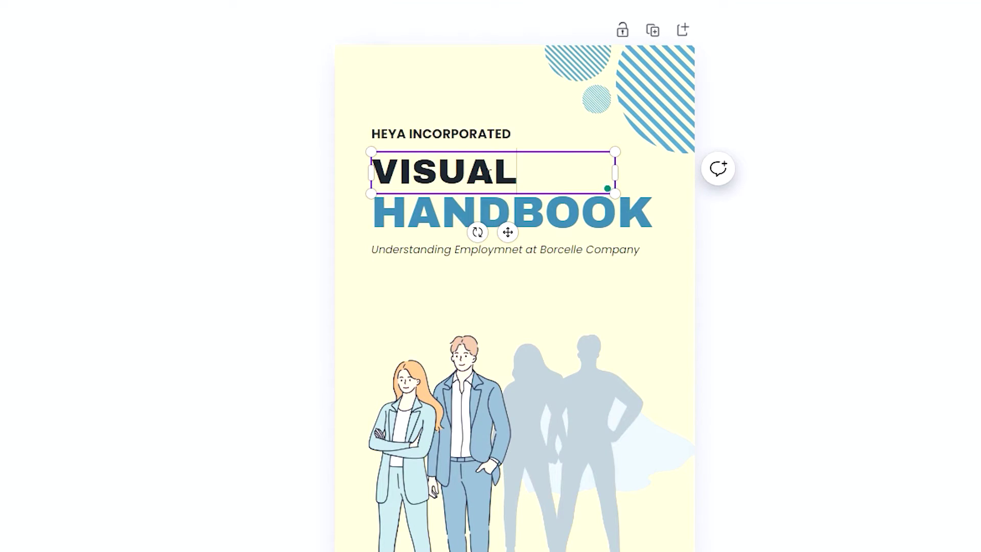
{"action": "key", "text": "BackSpace"}
{"action": "key", "text": "BackSpace"}
{"action": "key", "text": "BackSpace"}
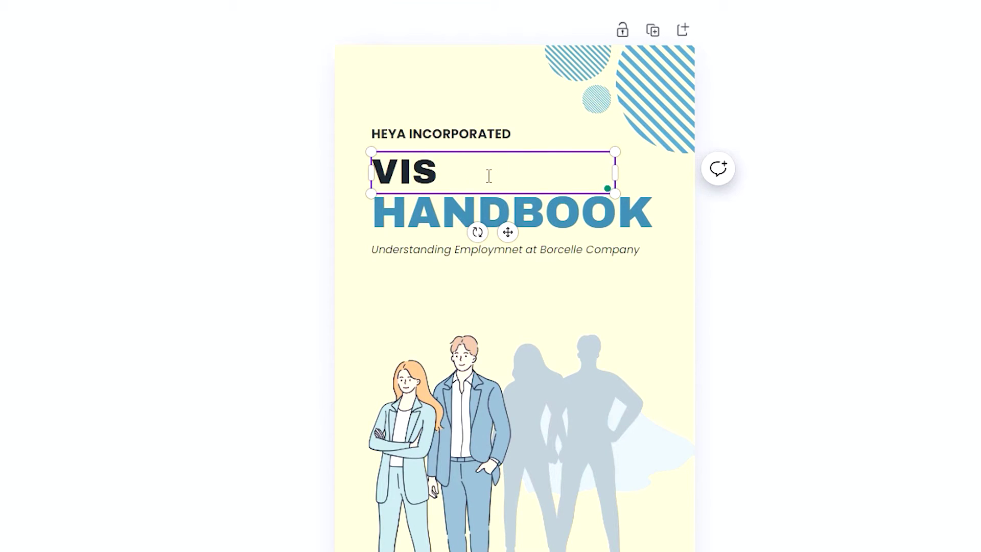
{"action": "type", "text": "RTUAL"}
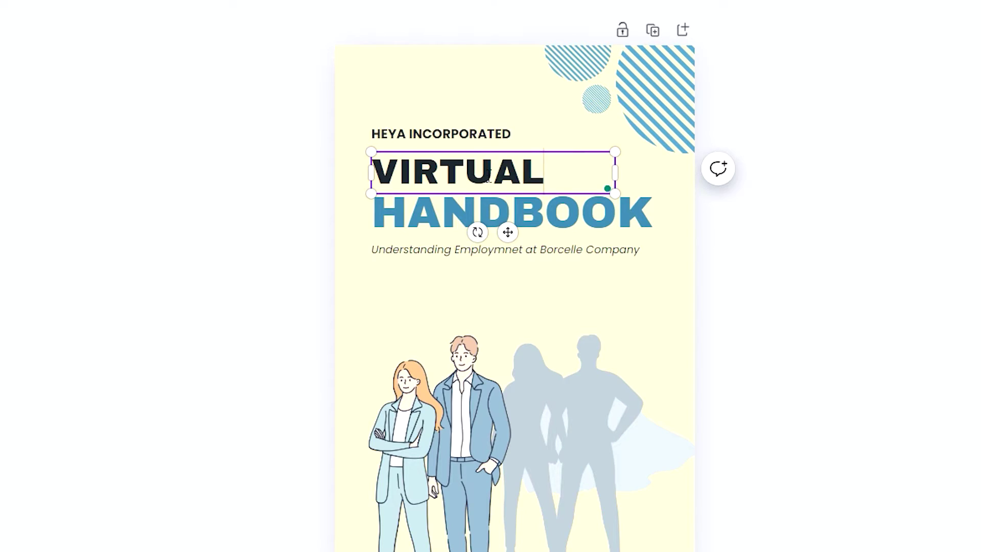
Replace HANDBOOK in the blue title line with "ASSISTANT".
{"action": "left_click", "coordinate": [562, 225]}
{"action": "double_click", "coordinate": [562, 225]}
{"action": "type", "text": "ASSISTANT"}
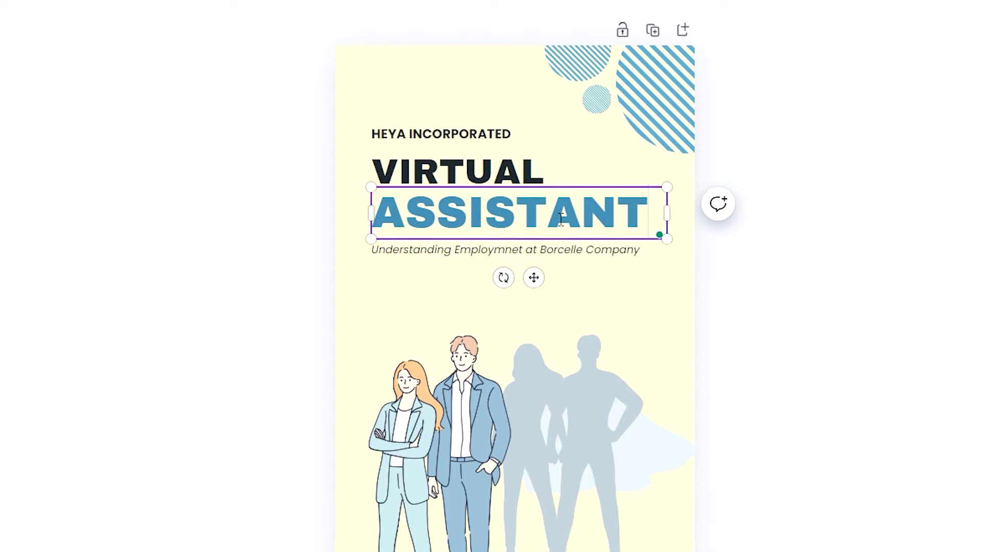
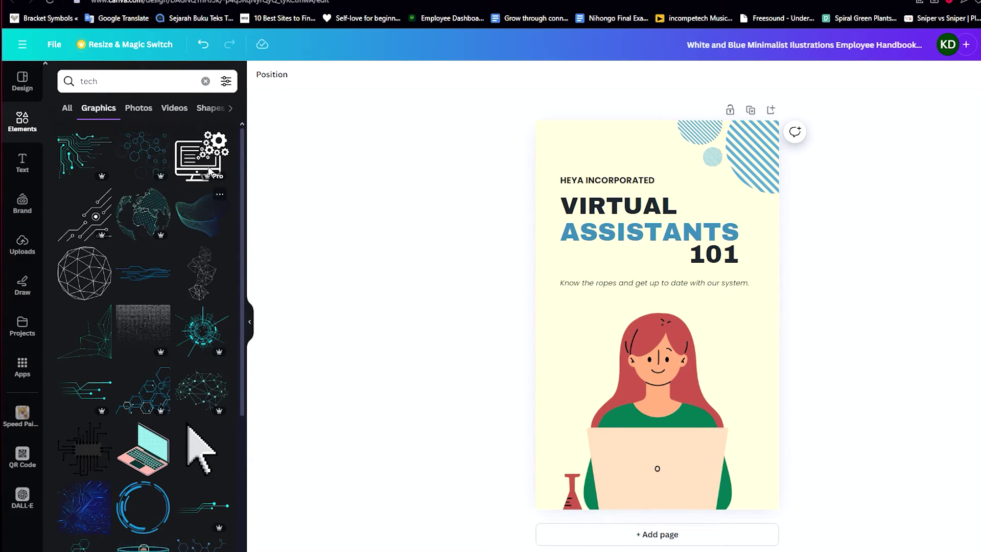
{"action": "scroll", "coordinate": [212, 256], "scroll_direction": "down", "scroll_amount": 2}
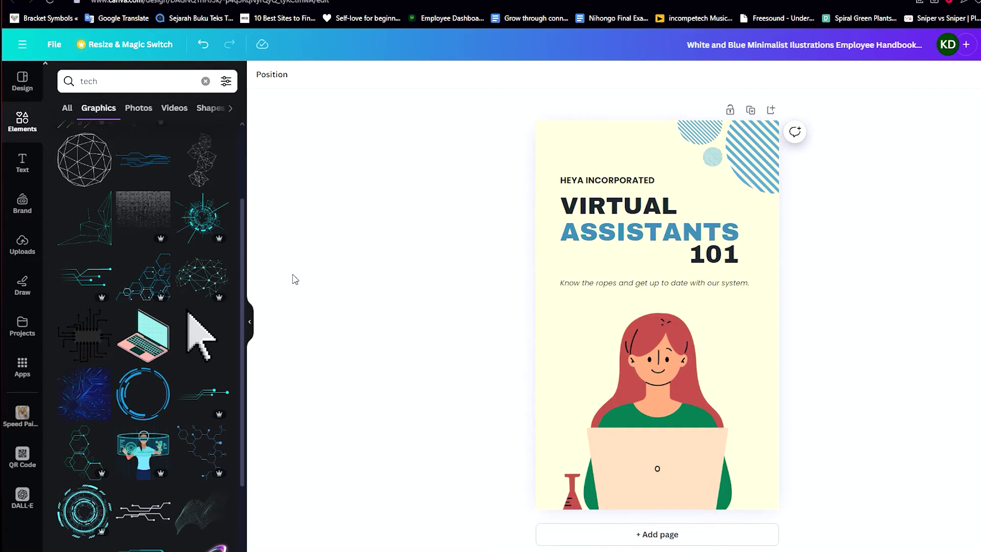
{"action": "scroll", "coordinate": [204, 307], "scroll_direction": "down", "scroll_amount": 3}
{"action": "scroll", "coordinate": [204, 306], "scroll_direction": "down", "scroll_amount": 3}
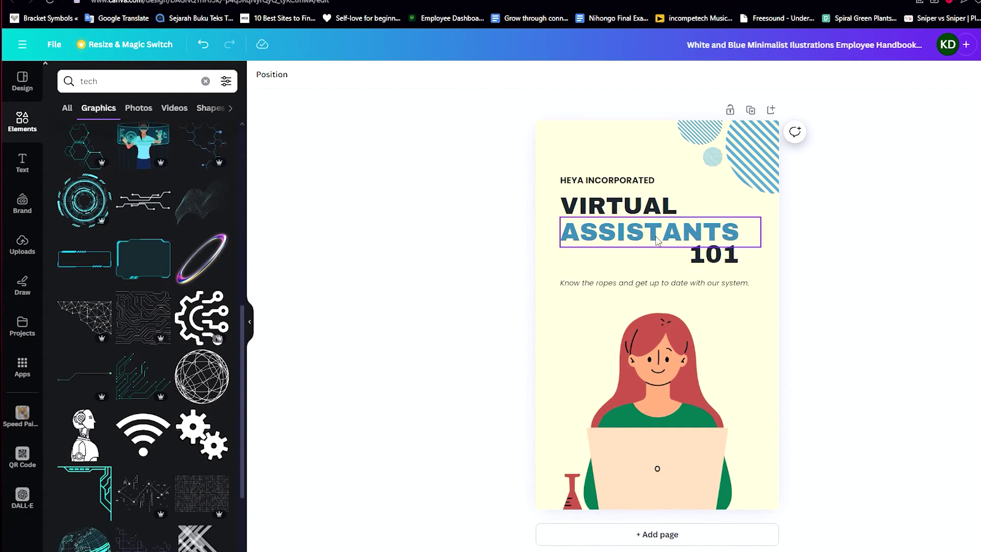
Try blue and bright yellow for the cover's background, settling on the light lime green from the default solid colors.
{"action": "left_click", "coordinate": [553, 144]}
{"action": "left_click", "coordinate": [261, 76]}
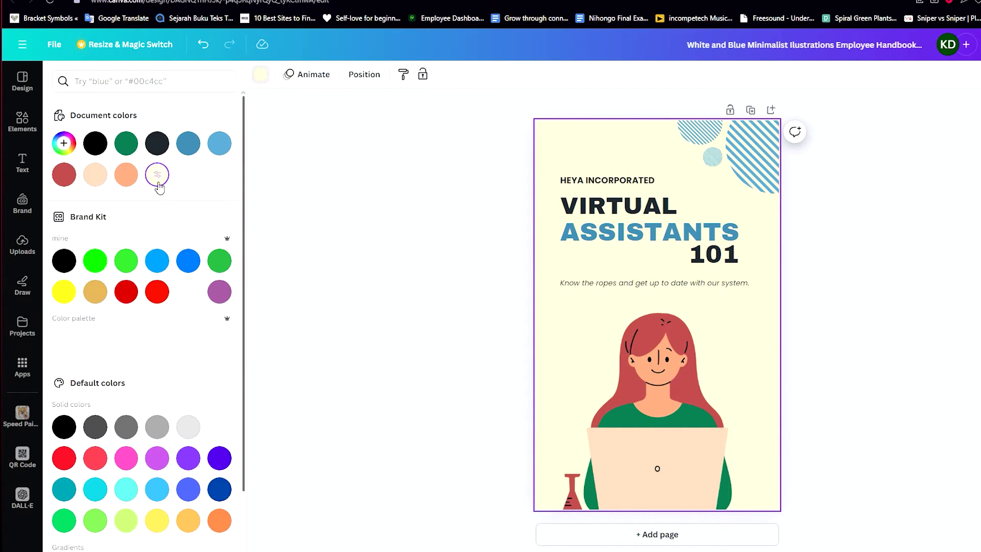
{"action": "left_click", "coordinate": [188, 143]}
{"action": "left_click", "coordinate": [227, 145]}
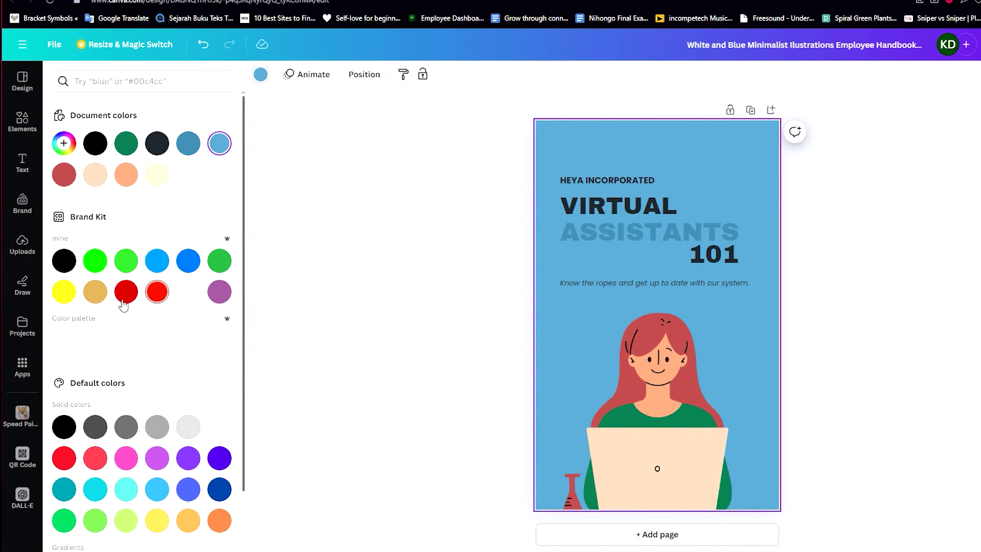
{"action": "left_click", "coordinate": [62, 296]}
{"action": "scroll", "coordinate": [189, 364], "scroll_direction": "down", "scroll_amount": 2}
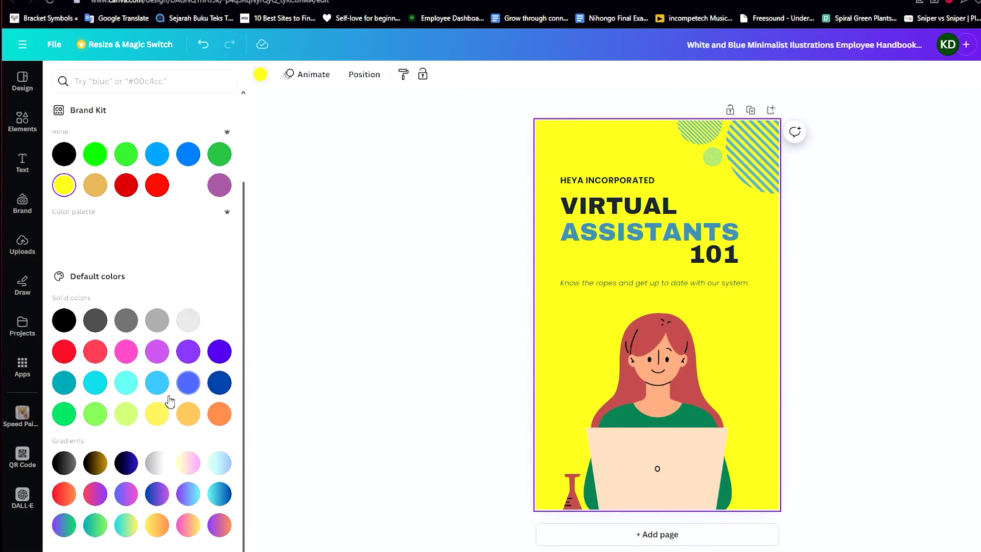
{"action": "left_click", "coordinate": [125, 414]}
{"action": "left_click", "coordinate": [381, 361]}
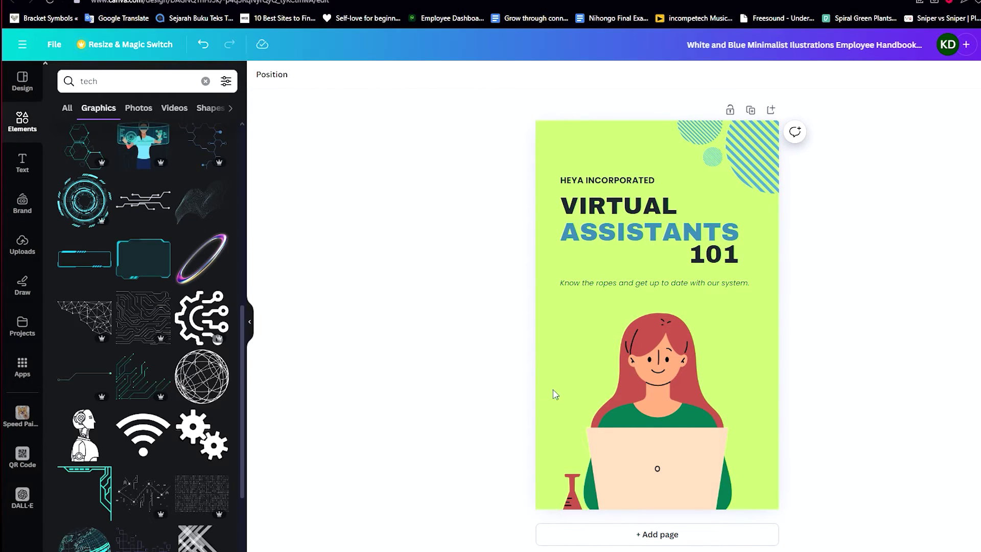
Add the white Wi-Fi graphic from the tech results, shrink it and place it beside the woman's head.
{"action": "left_click", "coordinate": [636, 393]}
{"action": "left_click", "coordinate": [477, 351]}
{"action": "scroll", "coordinate": [162, 288], "scroll_direction": "down", "scroll_amount": 1}
{"action": "scroll", "coordinate": [163, 289], "scroll_direction": "down", "scroll_amount": 3}
{"action": "left_click", "coordinate": [154, 284]}
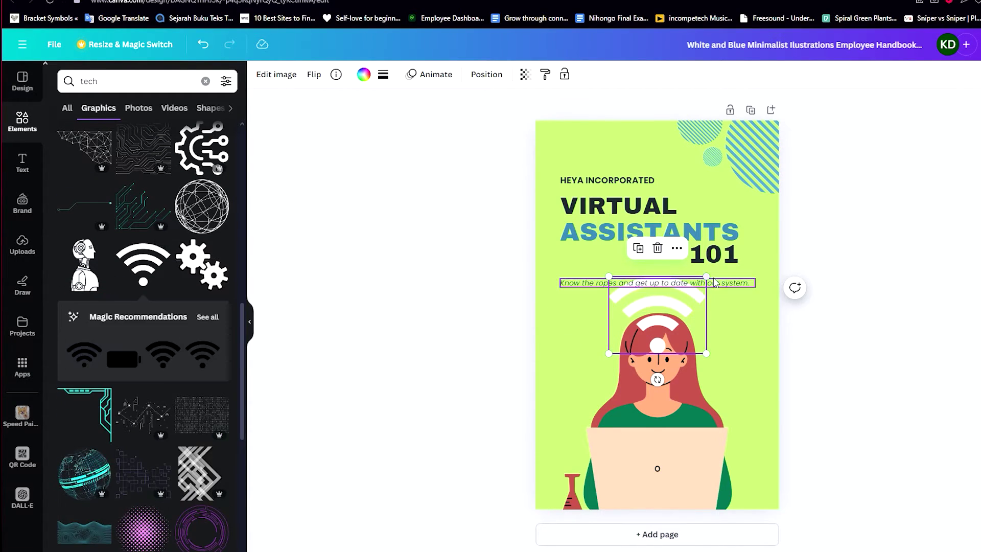
{"action": "left_click_drag", "start_coordinate": [706, 276], "coordinate": [746, 334]}
Recolor the Wi-Fi graphic with the light blue from the document colors.
{"action": "left_click", "coordinate": [363, 74]}
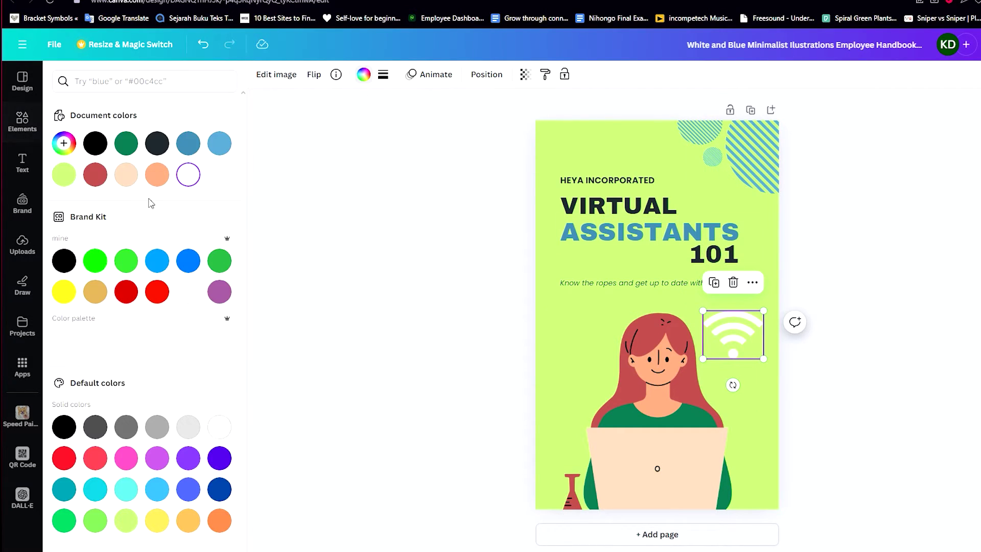
{"action": "left_click", "coordinate": [188, 143]}
{"action": "left_click", "coordinate": [220, 144]}
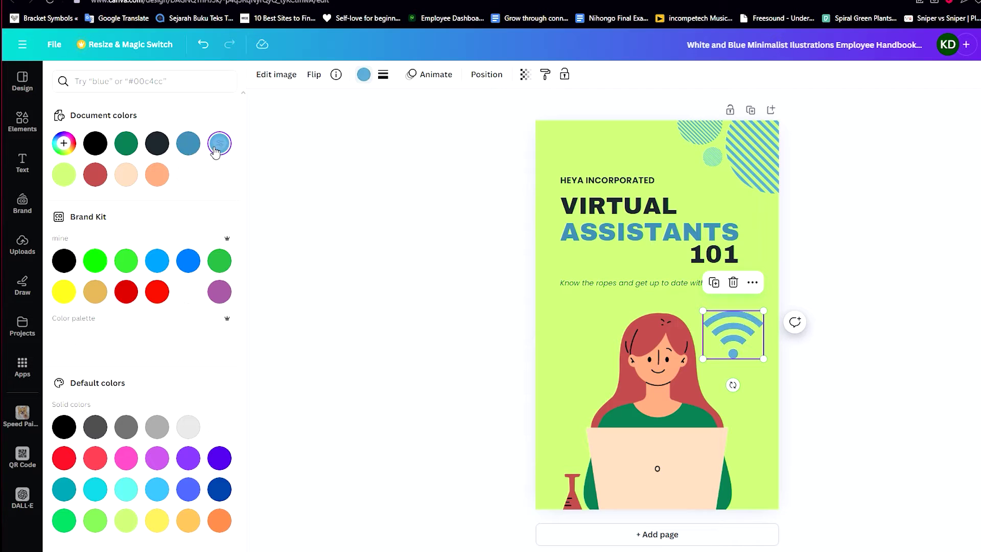
{"action": "left_click", "coordinate": [325, 175]}
{"action": "scroll", "coordinate": [169, 284], "scroll_direction": "down", "scroll_amount": 5}
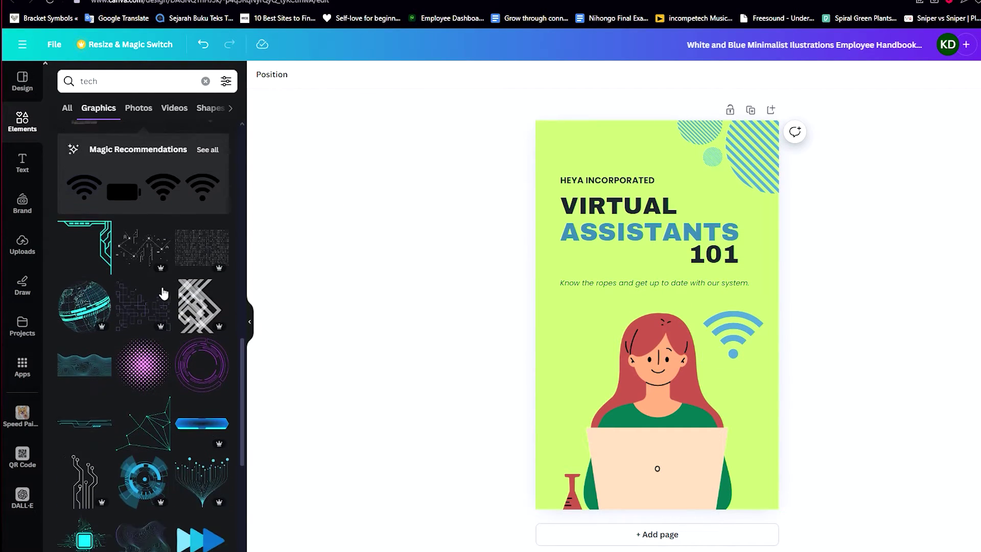
Add a second page after the cover and change its background color to white.
{"action": "scroll", "coordinate": [199, 321], "scroll_direction": "down", "scroll_amount": 7}
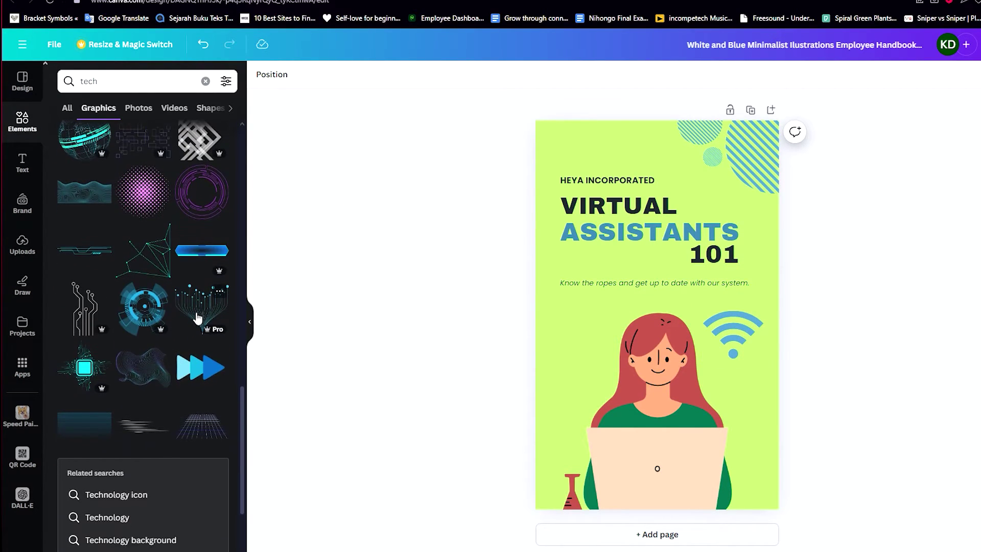
{"action": "scroll", "coordinate": [196, 318], "scroll_direction": "down", "scroll_amount": 4}
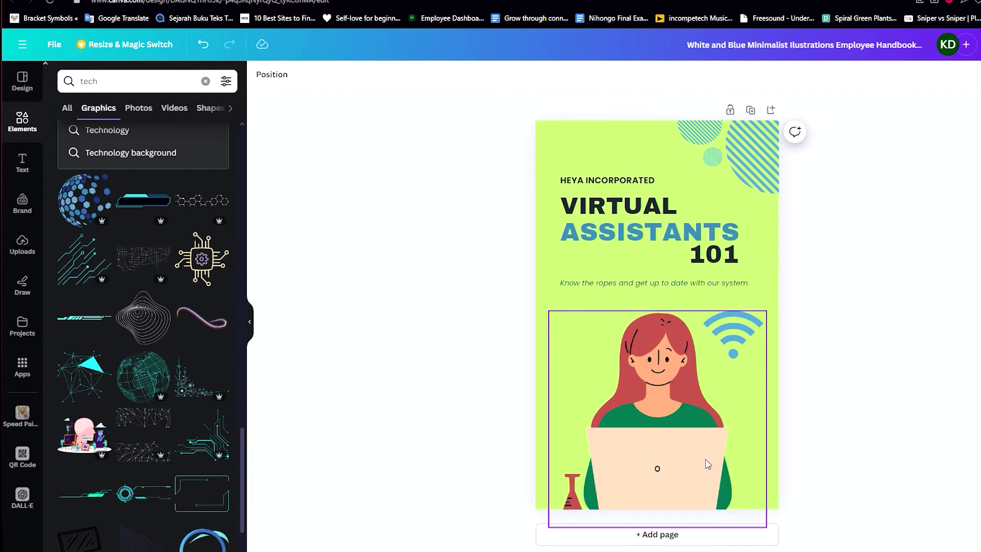
{"action": "left_click", "coordinate": [725, 534]}
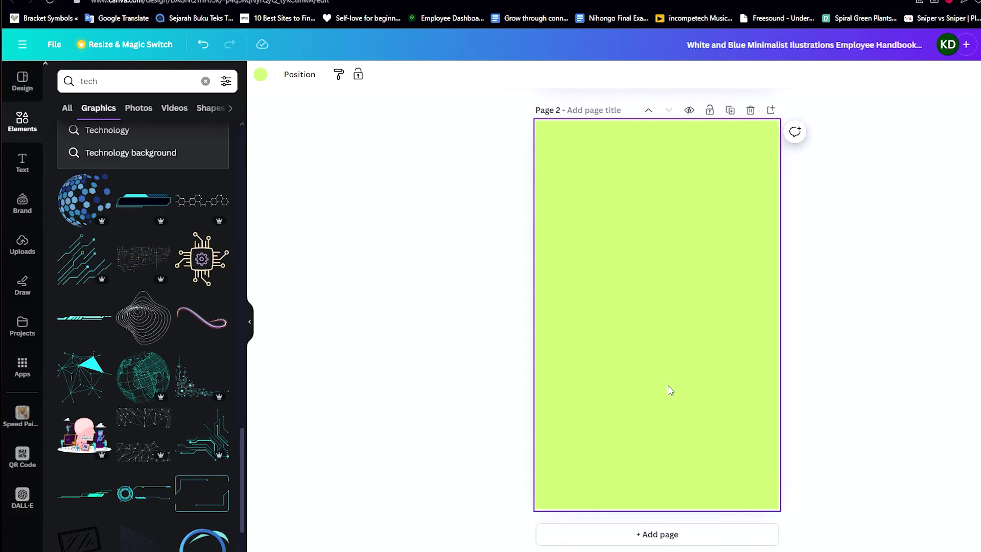
{"action": "scroll", "coordinate": [670, 390], "scroll_direction": "up", "scroll_amount": 5}
{"action": "scroll", "coordinate": [635, 315], "scroll_direction": "down", "scroll_amount": 4}
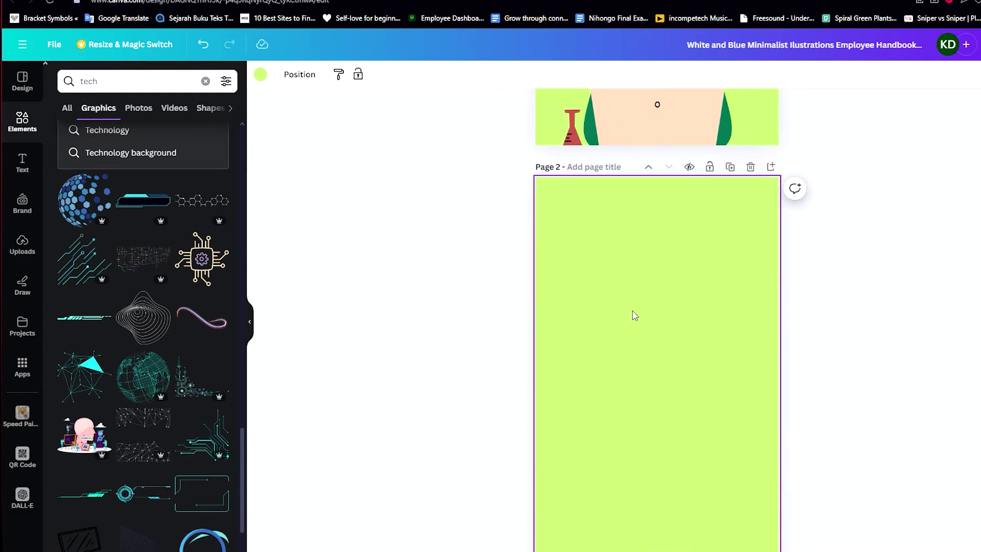
{"action": "left_click", "coordinate": [260, 75]}
{"action": "left_click", "coordinate": [187, 290]}
{"action": "left_click", "coordinate": [376, 274]}
{"action": "scroll", "coordinate": [426, 289], "scroll_direction": "up", "scroll_amount": 5}
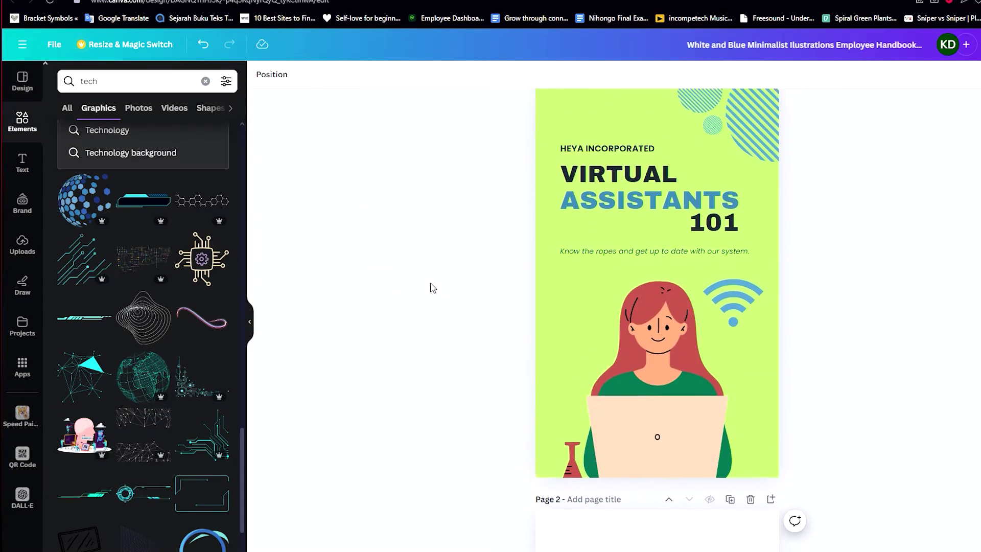
{"action": "scroll", "coordinate": [460, 293], "scroll_direction": "down", "scroll_amount": 5}
{"action": "left_click", "coordinate": [545, 291]}
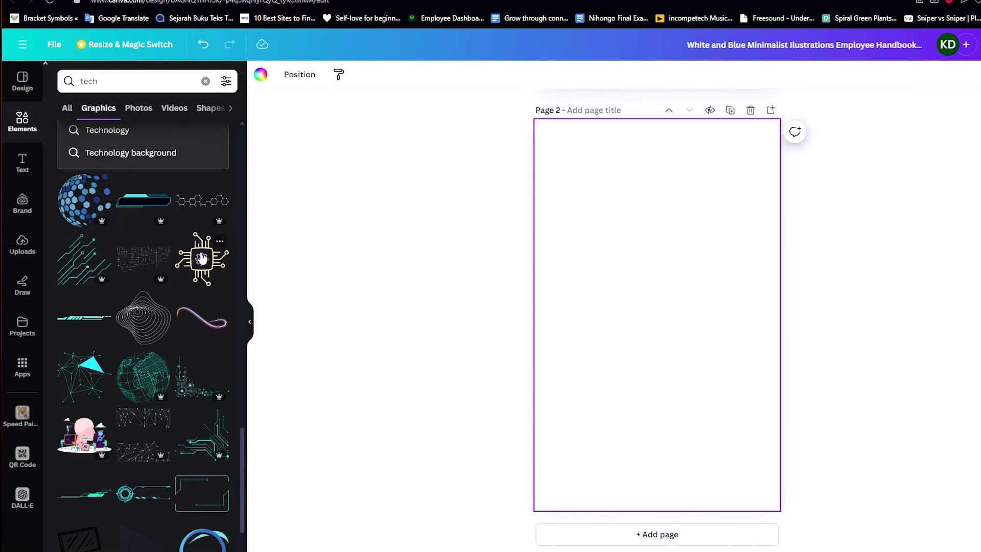
Copy the blue ASSISTANTS title line from the cover onto page 2 and change its text to "PURPOSE".
{"action": "scroll", "coordinate": [192, 235], "scroll_direction": "up", "scroll_amount": 3}
{"action": "scroll", "coordinate": [655, 274], "scroll_direction": "up", "scroll_amount": 5}
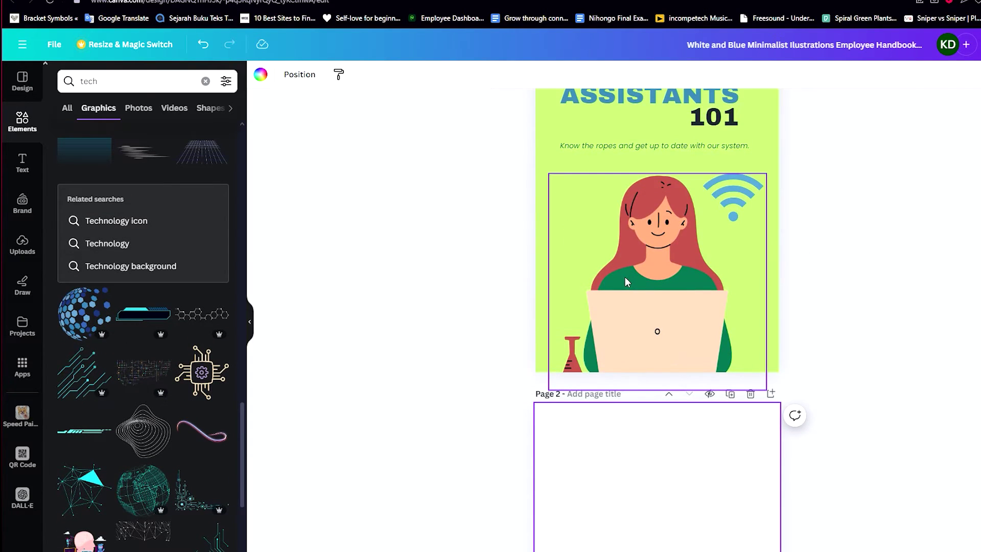
{"action": "left_click", "coordinate": [505, 251]}
{"action": "scroll", "coordinate": [505, 251], "scroll_direction": "up", "scroll_amount": 2}
{"action": "left_click", "coordinate": [639, 200]}
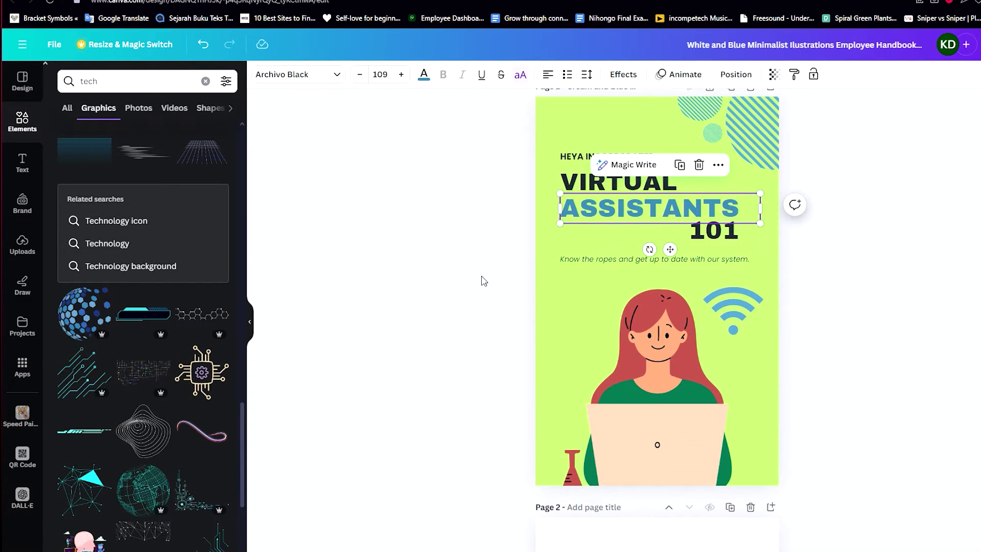
{"action": "scroll", "coordinate": [654, 352], "scroll_direction": "down", "scroll_amount": 5}
{"action": "type", "text": "ASSISTANTS"}
{"action": "double_click", "coordinate": [650, 335]}
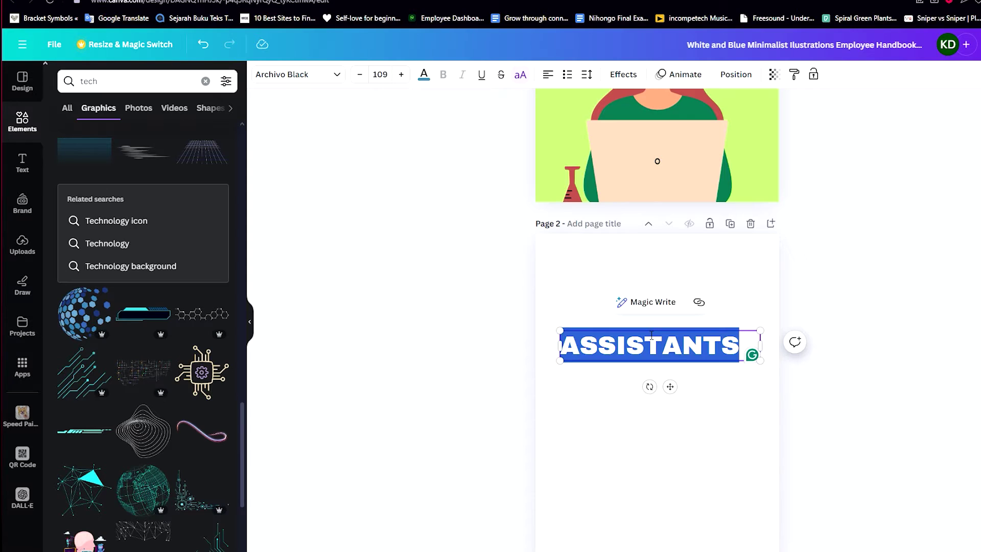
{"action": "type", "text": "PURPOSE"}
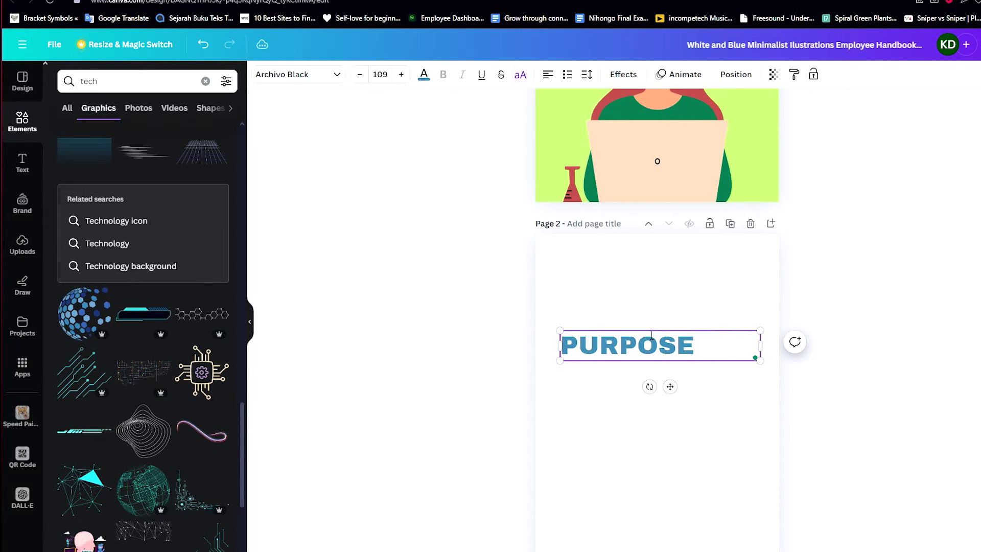
Center the PURPOSE heading text and move it up near the top of page 2.
{"action": "double_click", "coordinate": [652, 335]}
{"action": "left_click", "coordinate": [557, 75]}
{"action": "left_click_drag", "start_coordinate": [657, 345], "coordinate": [661, 271]}
{"action": "left_click", "coordinate": [773, 264]}
Paste another copy of the blue title line below PURPOSE and replace its text with "OF THE MANUAL".
{"action": "scroll", "coordinate": [804, 243], "scroll_direction": "up", "scroll_amount": 2}
{"action": "scroll", "coordinate": [804, 243], "scroll_direction": "up", "scroll_amount": 3}
{"action": "scroll", "coordinate": [690, 379], "scroll_direction": "down", "scroll_amount": 6}
{"action": "key", "text": "ctrl+f"}
{"action": "key", "text": "ctrl+v"}
{"action": "double_click", "coordinate": [689, 299]}
{"action": "type", "text": "OF THE"}
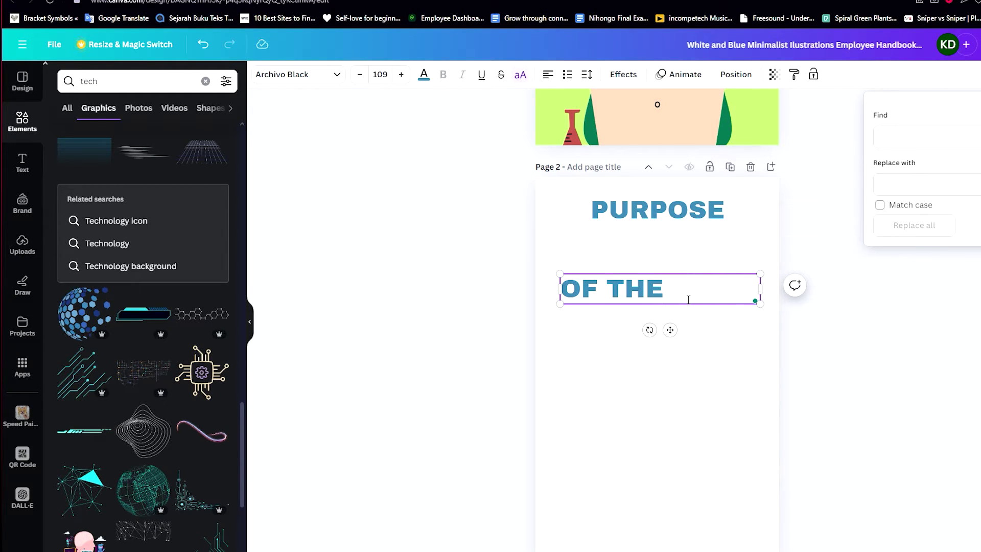
{"action": "type", "text": " MANUA"}
Set the font size of the OF THE MANUAL line to 42.
{"action": "key", "text": "ctrl+a"}
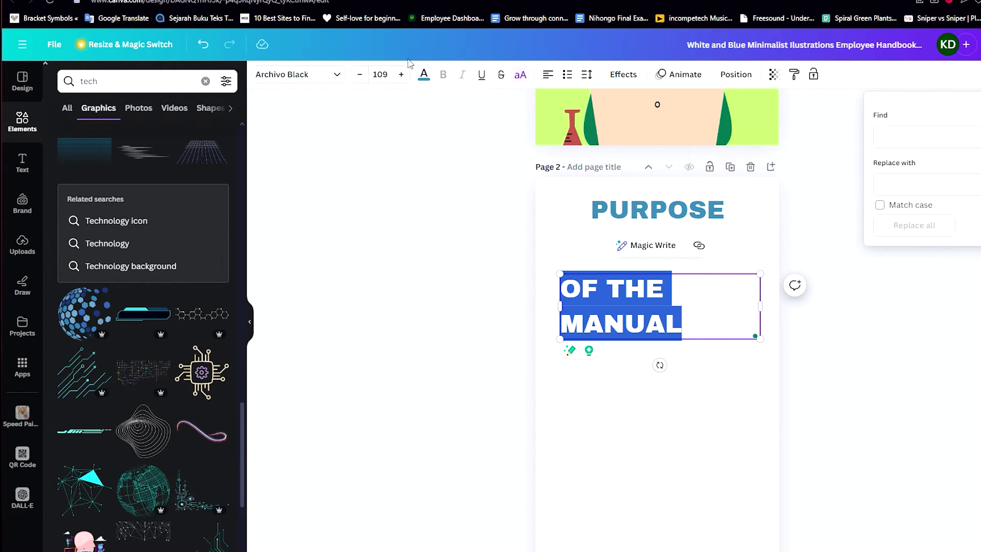
{"action": "left_click", "coordinate": [361, 74]}
{"action": "left_click", "coordinate": [380, 74]}
{"action": "scroll", "coordinate": [408, 235], "scroll_direction": "down", "scroll_amount": 3}
{"action": "left_click", "coordinate": [384, 206]}
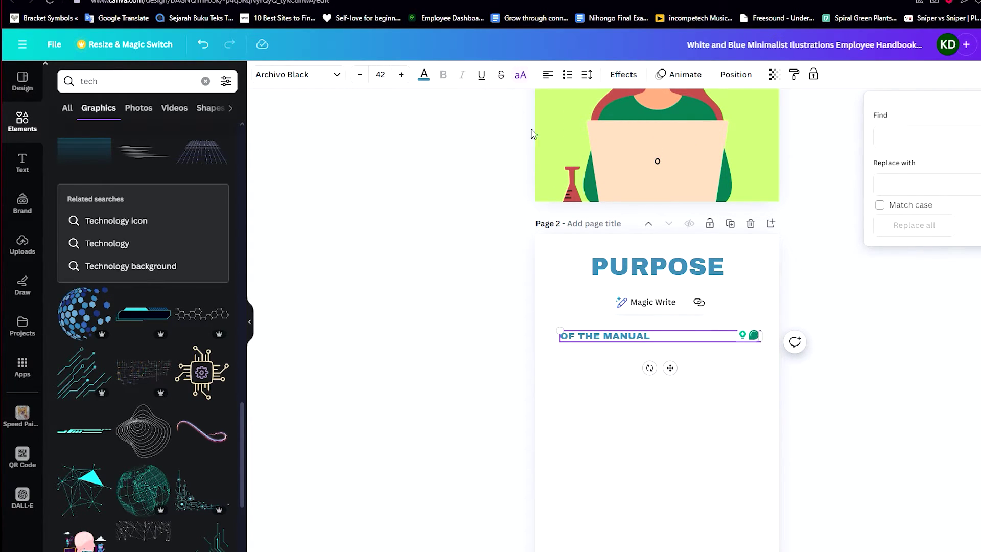
Lower the PURPOSE heading slightly and place OF THE MANUAL centered directly beneath it.
{"action": "left_click", "coordinate": [455, 208]}
{"action": "left_click_drag", "start_coordinate": [683, 276], "coordinate": [664, 290]}
{"action": "left_click", "coordinate": [696, 337]}
{"action": "left_click_drag", "start_coordinate": [696, 338], "coordinate": [688, 308]}
{"action": "left_click", "coordinate": [757, 293]}
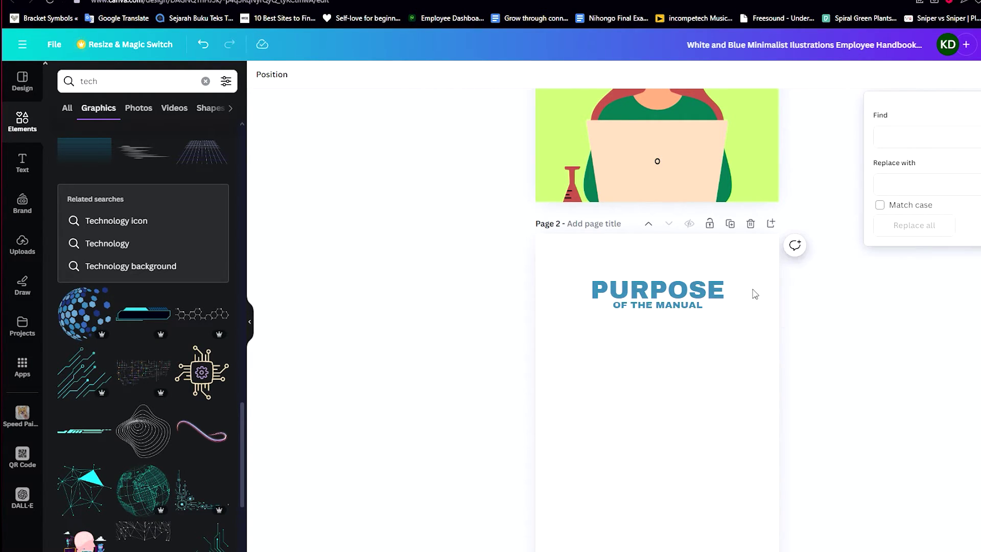
Add a new text box for the body text on page 2.
{"action": "scroll", "coordinate": [805, 281], "scroll_direction": "down", "scroll_amount": 2}
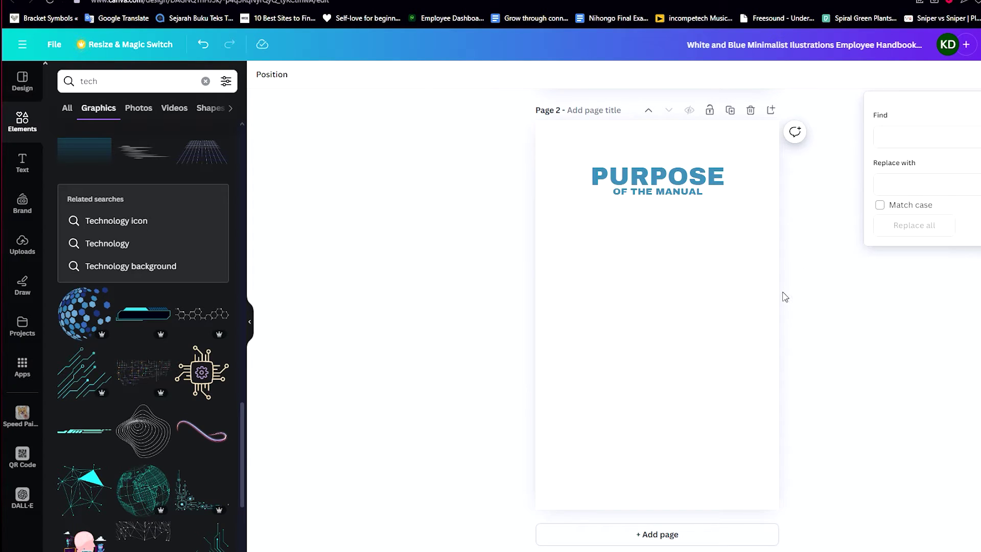
{"action": "left_click", "coordinate": [22, 163]}
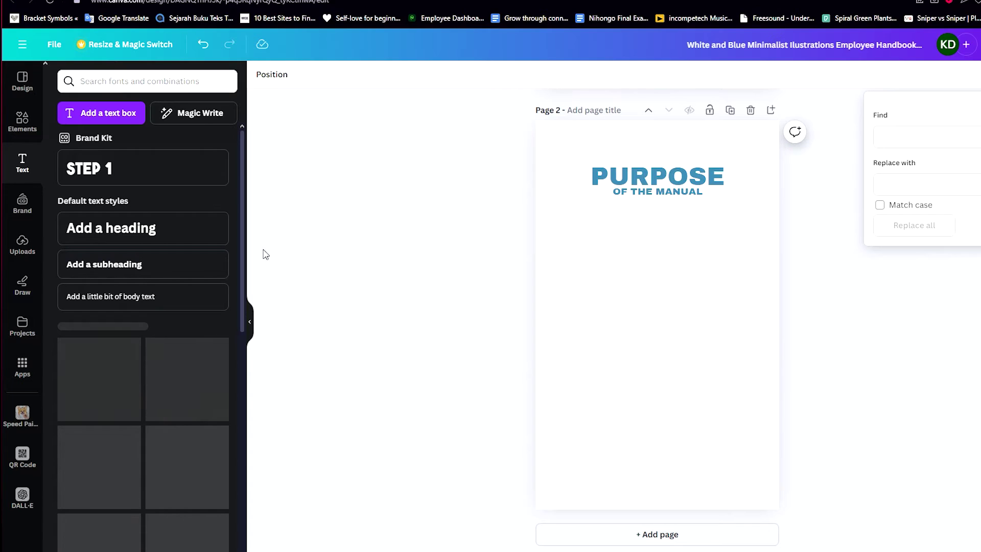
{"action": "left_click", "coordinate": [114, 117]}
Check the font of the cover's tagline and set the new paragraph text on page 2 to Poppins.
{"action": "left_click", "coordinate": [304, 74]}
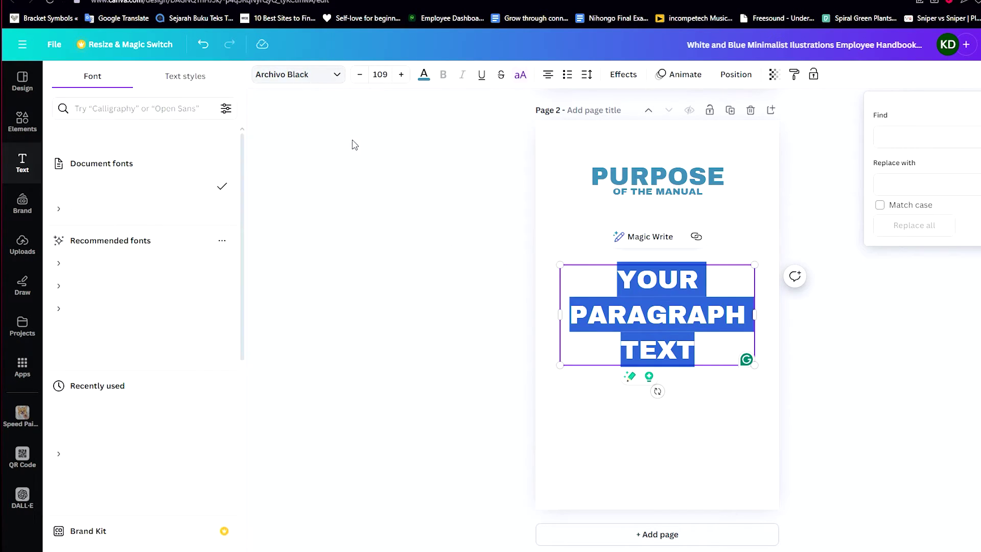
{"action": "scroll", "coordinate": [417, 246], "scroll_direction": "up", "scroll_amount": 4}
{"action": "scroll", "coordinate": [417, 246], "scroll_direction": "up", "scroll_amount": 4}
{"action": "scroll", "coordinate": [521, 307], "scroll_direction": "down", "scroll_amount": 7}
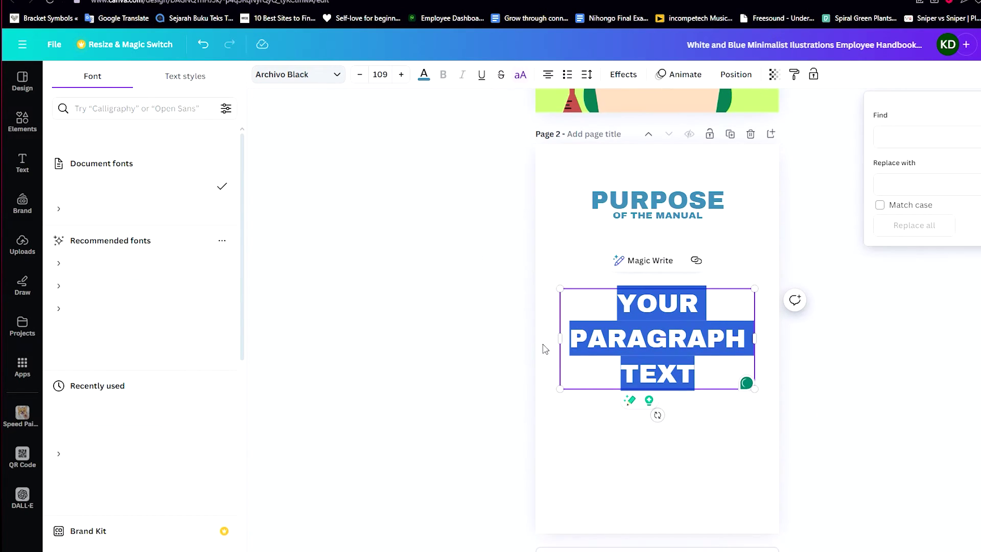
{"action": "scroll", "coordinate": [480, 345], "scroll_direction": "up", "scroll_amount": 6}
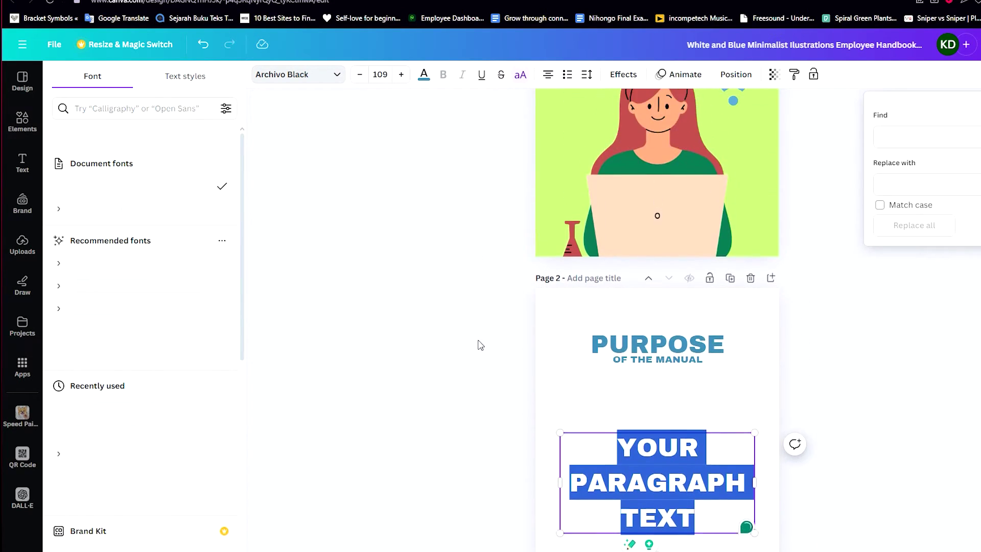
{"action": "left_click", "coordinate": [590, 284]}
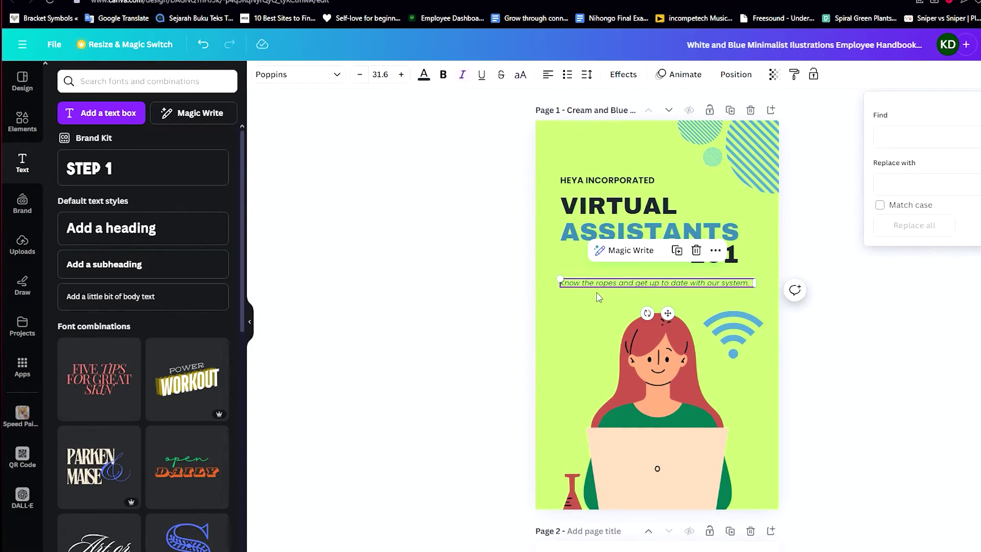
{"action": "scroll", "coordinate": [589, 308], "scroll_direction": "down", "scroll_amount": 5}
{"action": "double_click", "coordinate": [642, 431]}
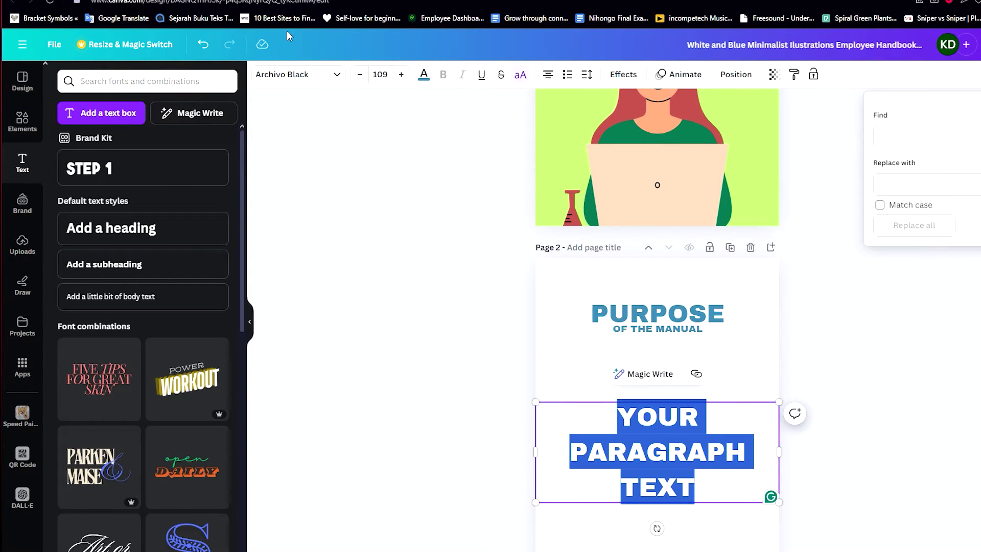
{"action": "left_click", "coordinate": [294, 74]}
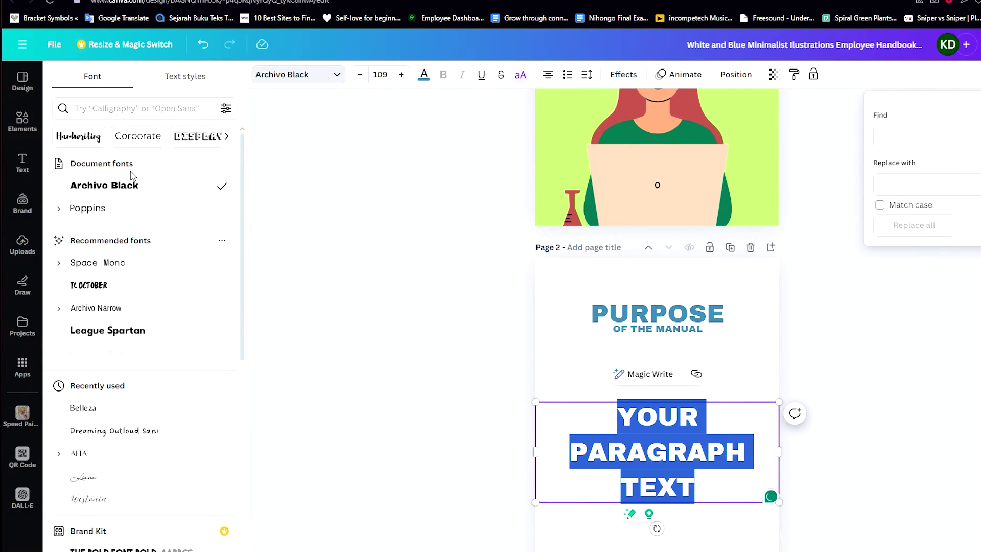
{"action": "left_click", "coordinate": [148, 208]}
{"action": "left_click", "coordinate": [331, 251]}
Reduce the placeholder paragraph text on page 2 to font size 28.
{"action": "double_click", "coordinate": [649, 424]}
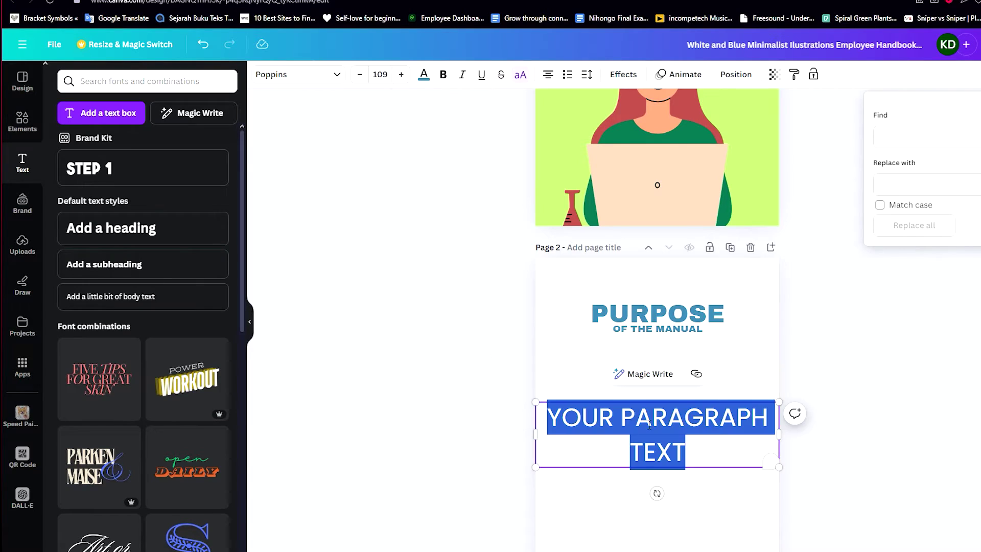
{"action": "key", "text": "ctrl+shift+comma"}
{"action": "key", "text": "ctrl+shift+comma"}
{"action": "key", "text": "ctrl+shift+comma"}
{"action": "key", "text": "ctrl+shift+comma"}
{"action": "key", "text": "ctrl+shift+comma"}
{"action": "key", "text": "ctrl+shift+comma"}
{"action": "key", "text": "ctrl+shift+comma"}
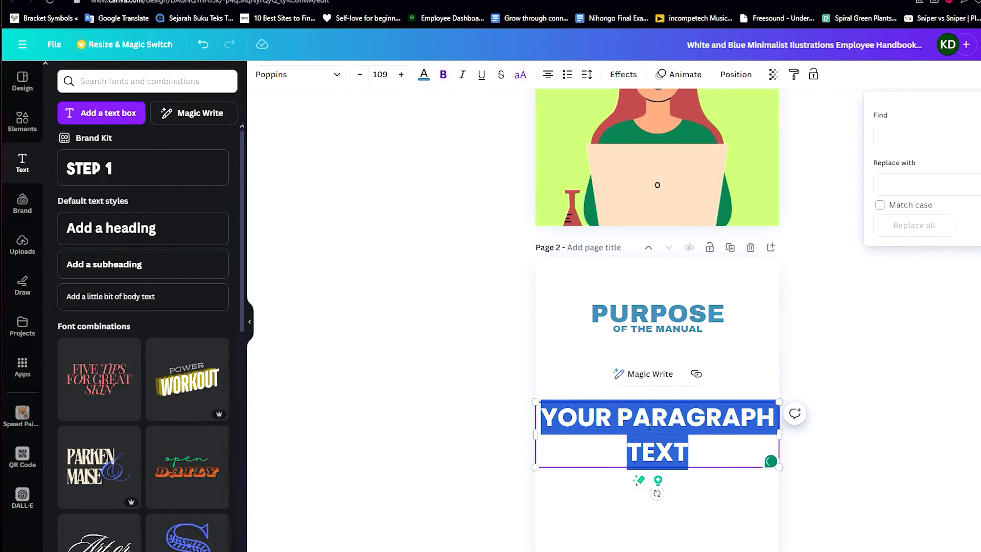
{"action": "key", "text": "ctrl+shift+comma"}
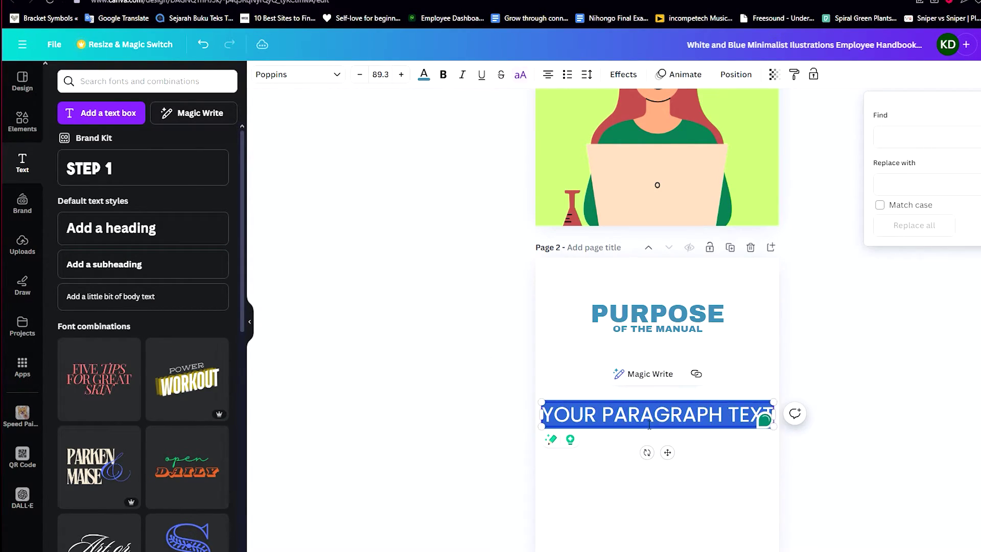
{"action": "left_click", "coordinate": [384, 71]}
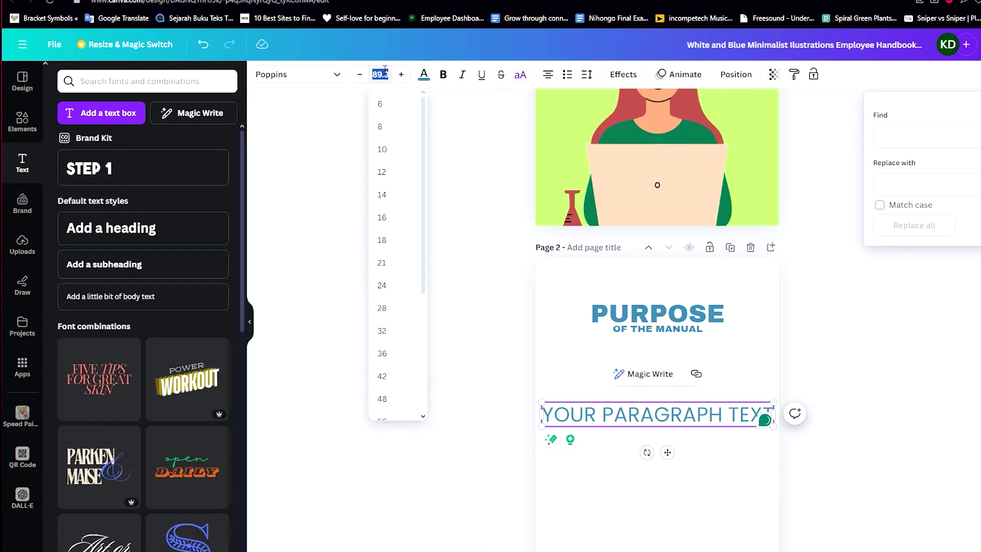
{"action": "left_click", "coordinate": [398, 236]}
{"action": "left_click", "coordinate": [378, 74]}
{"action": "left_click", "coordinate": [383, 195]}
Justify the placeholder paragraph and move it up to just below the OF THE MANUAL line.
{"action": "left_click", "coordinate": [544, 347]}
{"action": "left_click", "coordinate": [671, 406]}
{"action": "left_click", "coordinate": [672, 406]}
{"action": "left_click_drag", "start_coordinate": [671, 406], "coordinate": [634, 366]}
{"action": "left_click", "coordinate": [641, 363]}
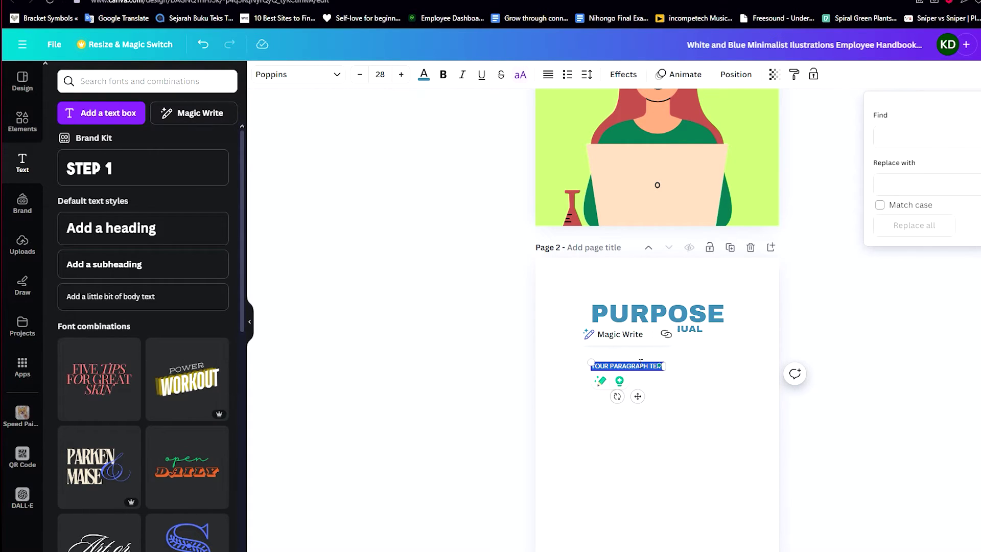
Replace the placeholder with an opening paragraph presenting the Heya Incorporated manual as a guide for recruits and anyone learning the company's ropes, correcting its wording.
{"action": "scroll", "coordinate": [661, 365], "scroll_direction": "down", "scroll_amount": 3}
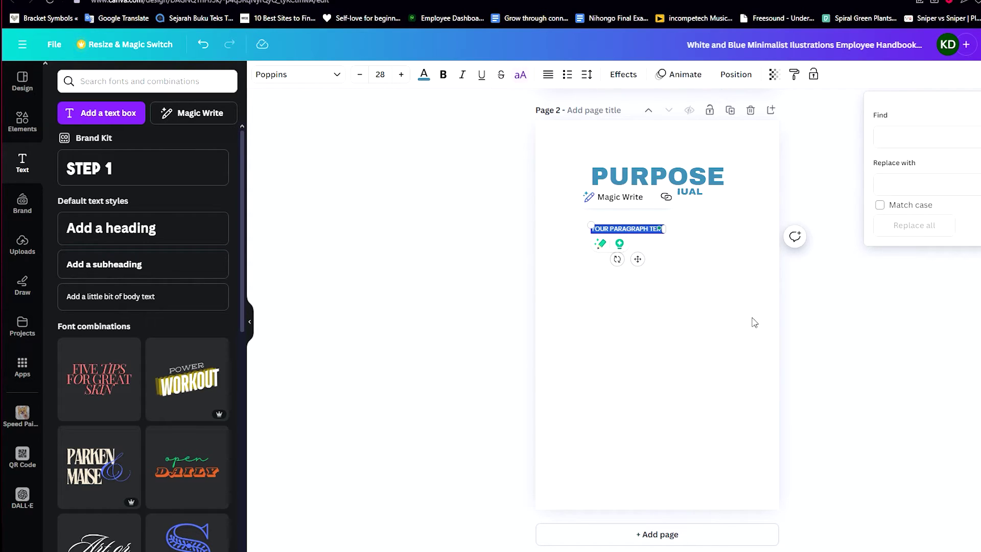
{"action": "key", "text": "BackSpace"}
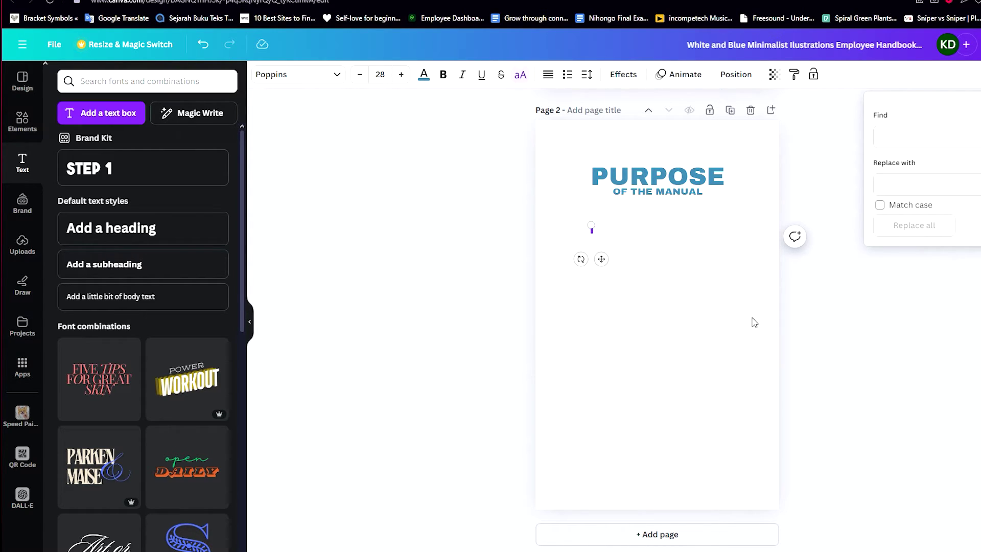
{"action": "type", "text": "THIS MANUAL BY THE HEYA INCORPORATED COMPANY SERVES AS A GUIDE TO ALL OUR NEW RECRUITS, AND ANYONE WHO ARE STILL LEARNING THE ROPES OF THE C"}
{"action": "key", "text": "BackSpace"}
{"action": "type", "text": "ROPES OF THE COMPANY FROM"}
{"action": "type", "text": " OUR WORK ETHIC TO OUR"}
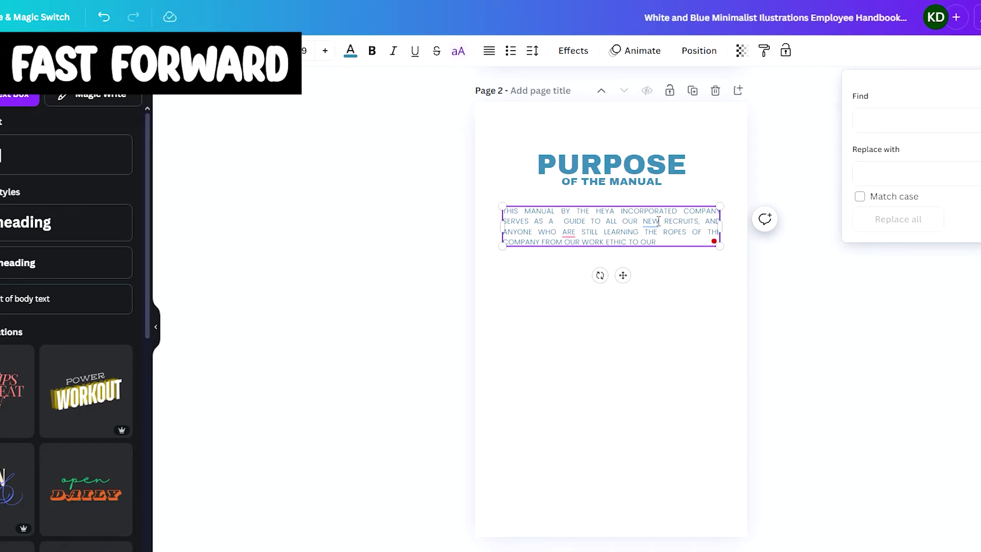
{"action": "type", "text": " RULES."}
{"action": "key", "text": "Return"}
{"action": "key", "text": "Return"}
{"action": "left_click", "coordinate": [659, 221]}
{"action": "left_click", "coordinate": [633, 254]}
{"action": "left_click", "coordinate": [627, 262]}
Write a second paragraph saying handbook holders are entrusted with responsibility and expected to deliver immensely for the company's collective growth and future.
{"action": "type", "text": "IF YOU WERE HANDED THIS HANDBOOK, THEN THAT MEANS THAT ONE OF"}
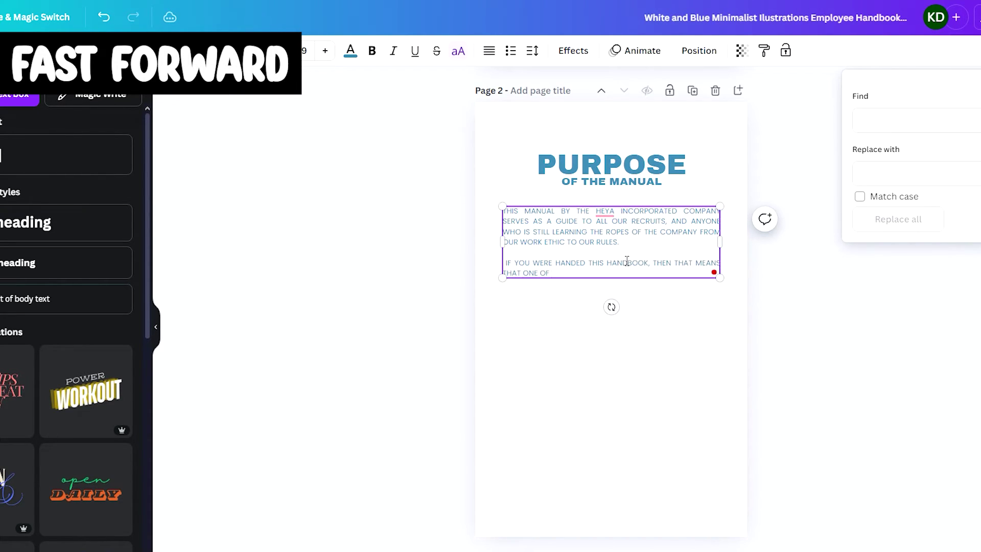
{"action": "type", "text": " THE OFFICIALS HAVE ENTRUSTED YOU WITH THIS RESPONSIBILITY, AND ARE"}
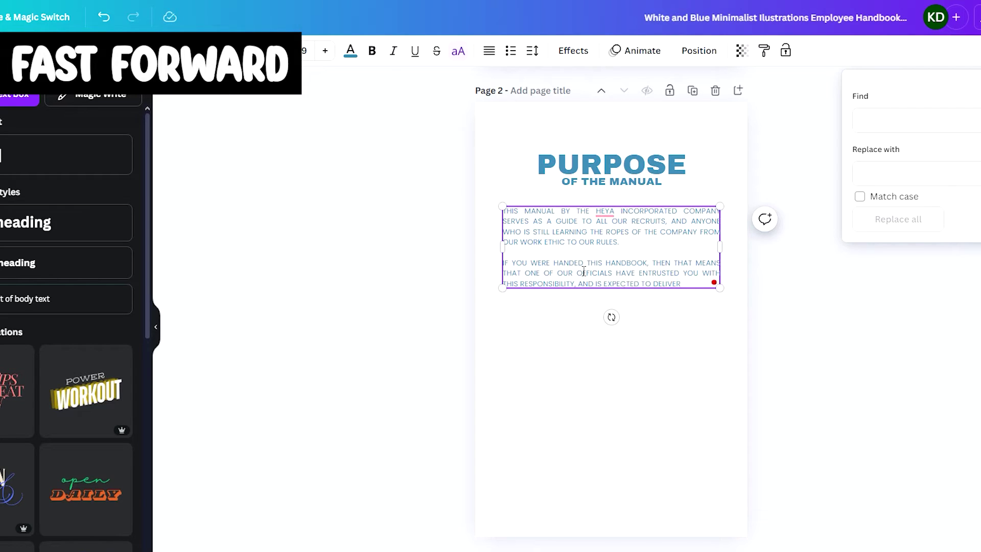
{"action": "type", "text": " IMMENSELY TO TH"}
{"action": "type", "text": " FUTURE OF OUR COMPANY."}
Add the closing paragraph "LASTLY, WE HOPE THAT YOU LEARNING PROCESS WILL GO SMOOTHLY AND THAT YOU CAN STAY SAFE!".
{"action": "key", "text": "Return"}
{"action": "key", "text": "Return"}
{"action": "type", "text": "LASTLY, WE HOPE THAT YOU LEARNING PROCESS WILL GO SMOOTHLY AND THAT YOU CAN STAY SAFE!"}
{"action": "key", "text": "Escape"}
{"action": "scroll", "coordinate": [709, 247], "scroll_direction": "up", "scroll_amount": 5}
{"action": "scroll", "coordinate": [709, 246], "scroll_direction": "down", "scroll_amount": 5}
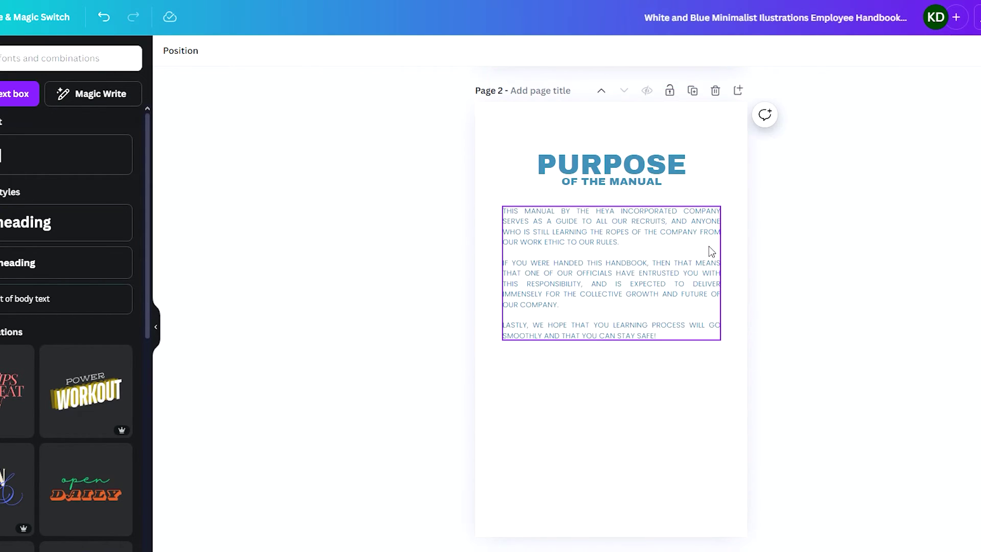
{"action": "scroll", "coordinate": [704, 245], "scroll_direction": "up", "scroll_amount": 3}
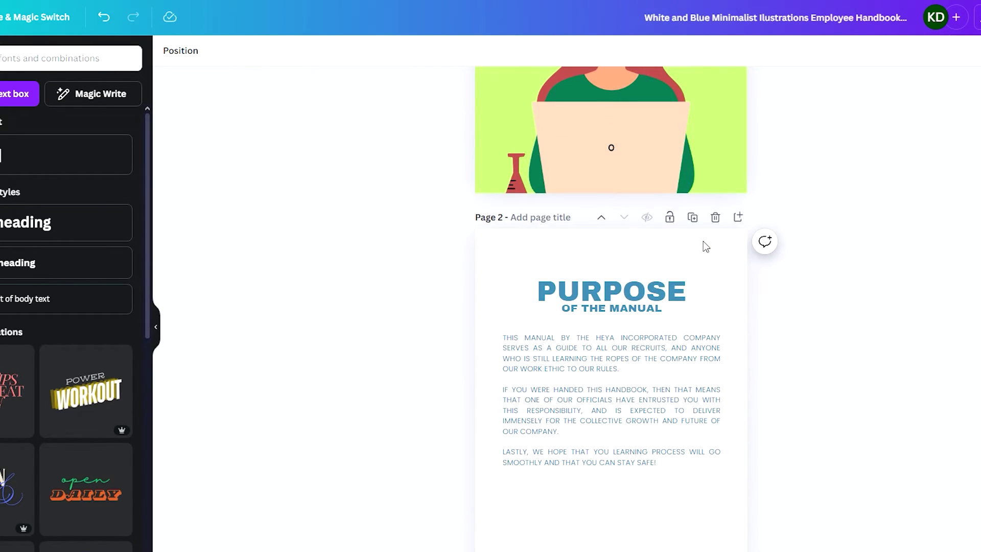
{"action": "scroll", "coordinate": [710, 239], "scroll_direction": "down", "scroll_amount": 3}
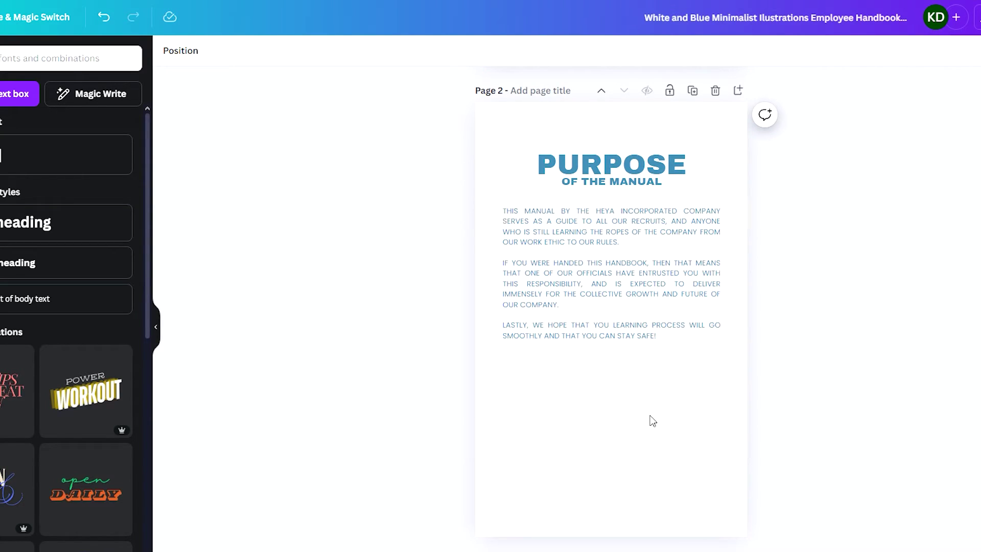
Copy the PURPOSE and OF THE MANUAL heading lines from page 2 onto the blank page 3.
{"action": "left_click", "coordinate": [618, 507]}
{"action": "scroll", "coordinate": [585, 460], "scroll_direction": "up", "scroll_amount": 2}
{"action": "left_click", "coordinate": [603, 265]}
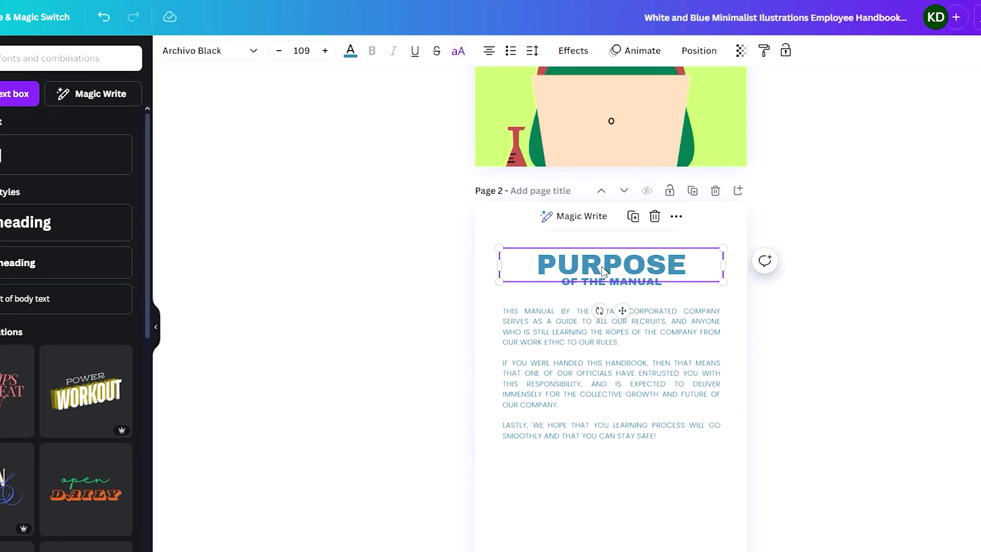
{"action": "left_click", "coordinate": [608, 337], "text": "shift"}
{"action": "scroll", "coordinate": [611, 363], "scroll_direction": "down", "scroll_amount": 7}
{"action": "scroll", "coordinate": [618, 388], "scroll_direction": "up", "scroll_amount": 1}
{"action": "left_click", "coordinate": [628, 409]}
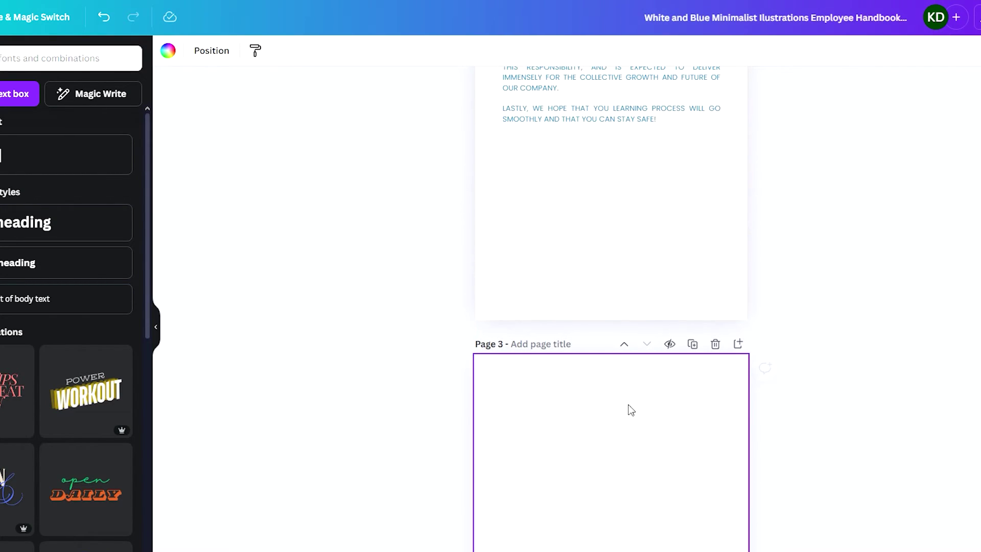
{"action": "scroll", "coordinate": [635, 422], "scroll_direction": "up", "scroll_amount": 4}
{"action": "scroll", "coordinate": [603, 351], "scroll_direction": "down", "scroll_amount": 5}
{"action": "key", "text": "ctrl+v"}
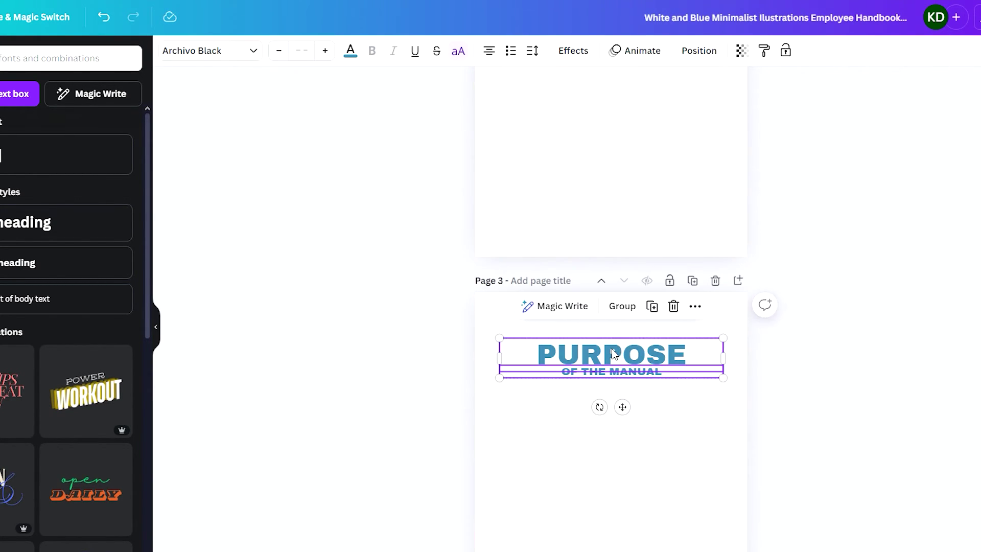
Change the copied heading on page 3 to TABLE and its subheading to OF CONTENTS.
{"action": "double_click", "coordinate": [641, 345]}
{"action": "type", "text": "TABLE"}
{"action": "double_click", "coordinate": [649, 377]}
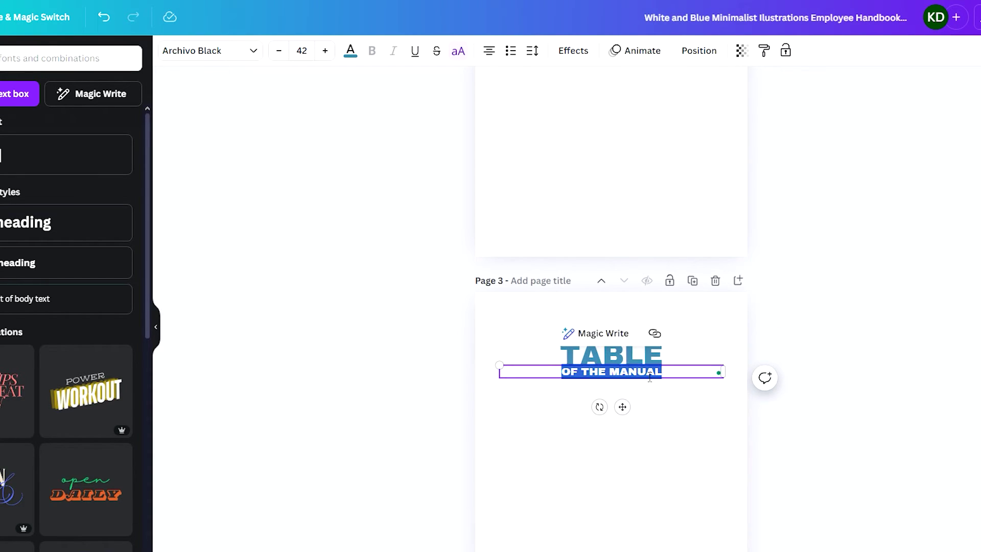
{"action": "type", "text": "OF CONTENTS"}
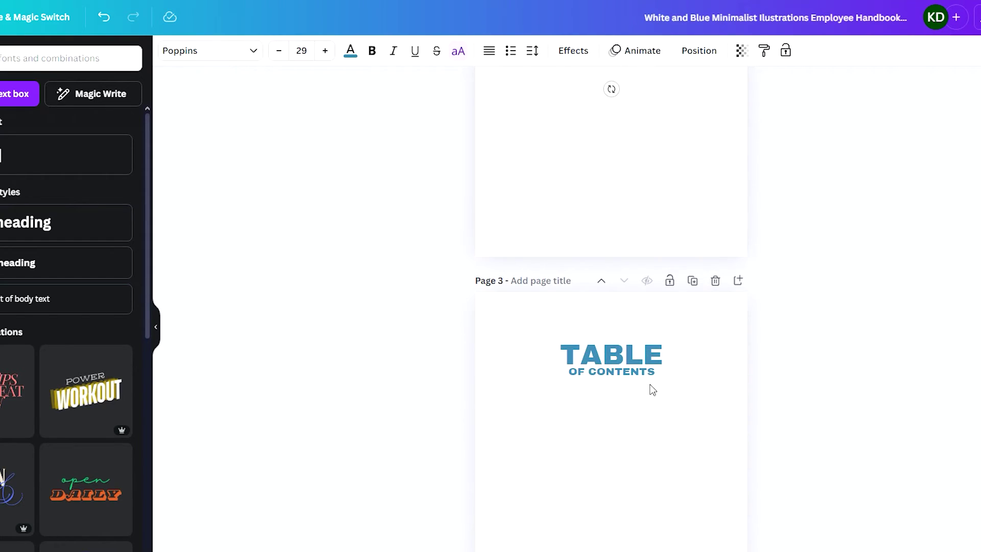
Paste a copy of the page 2 body text box below the TABLE OF CONTENTS heading and clear its text.
{"action": "left_click", "coordinate": [653, 391]}
{"action": "scroll", "coordinate": [659, 402], "scroll_direction": "down", "scroll_amount": 1}
{"action": "scroll", "coordinate": [659, 402], "scroll_direction": "down", "scroll_amount": 2}
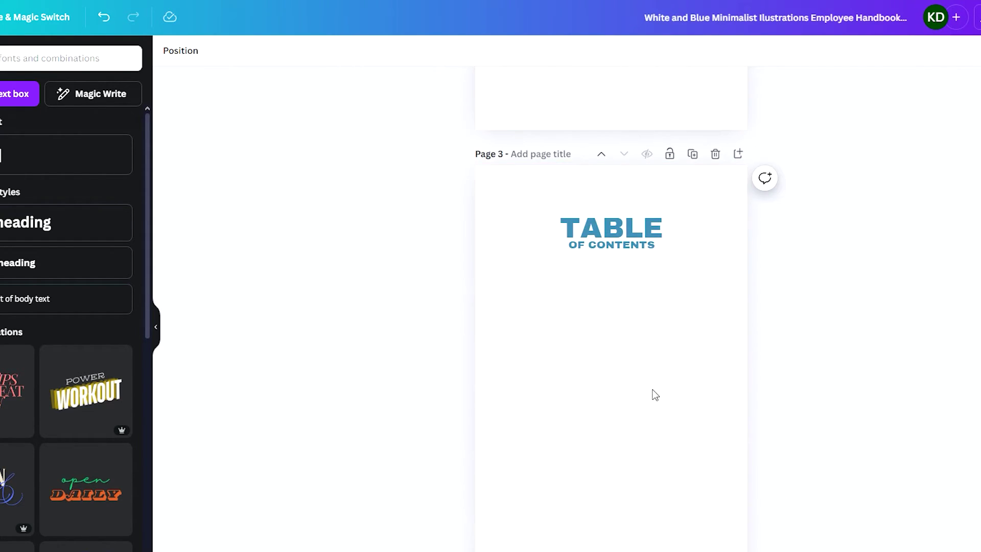
{"action": "type", "text": "THIS MANUAL BY THE HEYA INCORPORATED COMPANY SERVES AS A GUIDE TO ALL OUR RECRUITS, AND ANYONE WHO IS STILL LEARNING THE ROPES OF THE COMPANY FROM OUR WORK ETHIC TO OUR RULES.  IF YOU WERE HANDED THIS HANDBOOK, THEN THAT MEANS THAT ONE OF OUR OFFICIALS HAVE ENTRUSTED YOU WITH THIS RESPONSIBILITY, AND IS EXPECTED TO DELIVER IMMENSELY FOR THE COLLECTIVE GROWTH AND FUTURE OF OUR COMPANY.  LASTLY, WE HOPE THAT YOU LEARNING PROCESS WILL GO SMOOTHLY AND THAT YOU CAN STAY SAFE!"}
{"action": "triple_click", "coordinate": [649, 369]}
{"action": "key", "text": "ctrl+a"}
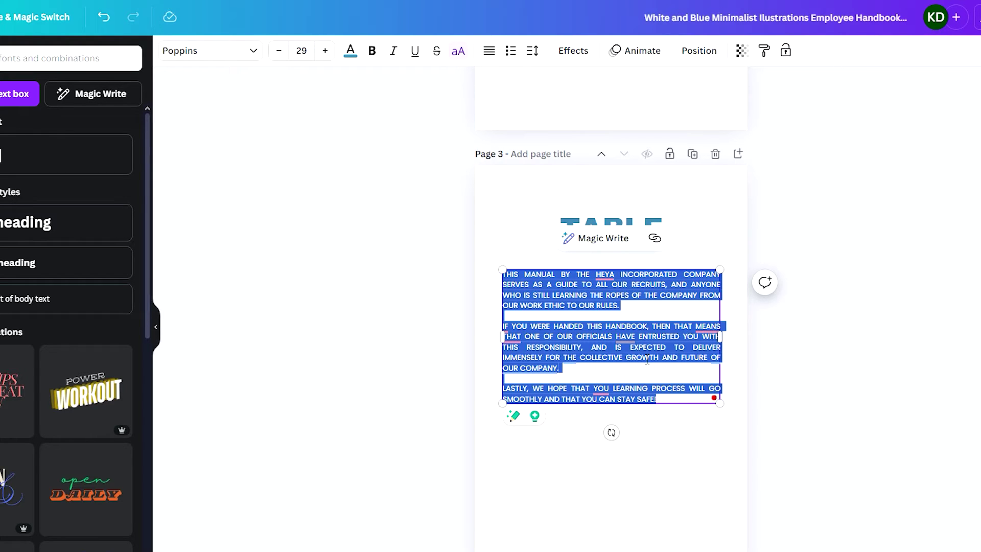
{"action": "scroll", "coordinate": [647, 359], "scroll_direction": "up", "scroll_amount": 5}
{"action": "scroll", "coordinate": [680, 378], "scroll_direction": "down", "scroll_amount": 5}
{"action": "key", "text": "BackSpace"}
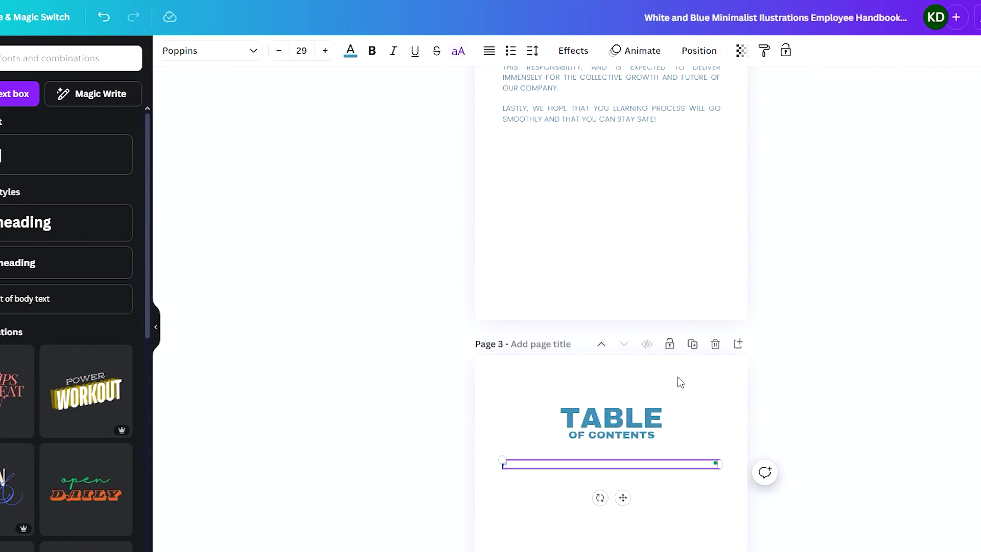
Fill the emptied text box on page 3 with the lines HEYA'S INCORPORATED and VIRTUAL ASSISTANTS 101.
{"action": "scroll", "coordinate": [684, 399], "scroll_direction": "up", "scroll_amount": 10}
{"action": "scroll", "coordinate": [684, 400], "scroll_direction": "down", "scroll_amount": 10}
{"action": "type", "text": "HEYA'S INCORPORATED"}
{"action": "key", "text": "Return"}
{"action": "type", "text": "VIRTUAL ASSISTANTS 101"}
{"action": "key", "text": "ctrl+a"}
{"action": "key", "text": "Escape"}
Add a second text box below listing PURPOSE OF THE MANUAL, TABLE OF CONTENTS, three dotted placeholder lines, SKILLS and RESPONSIBILITIES.
{"action": "key", "text": "ctrl+v"}
{"action": "key", "text": "ctrl+a"}
{"action": "key", "text": "BackSpace"}
{"action": "type", "text": "PURPOSE OF THE MANUAL"}
{"action": "key", "text": "Return"}
{"action": "type", "text": "TABLE OF CONTENTS"}
{"action": "key", "text": "ctrl+a"}
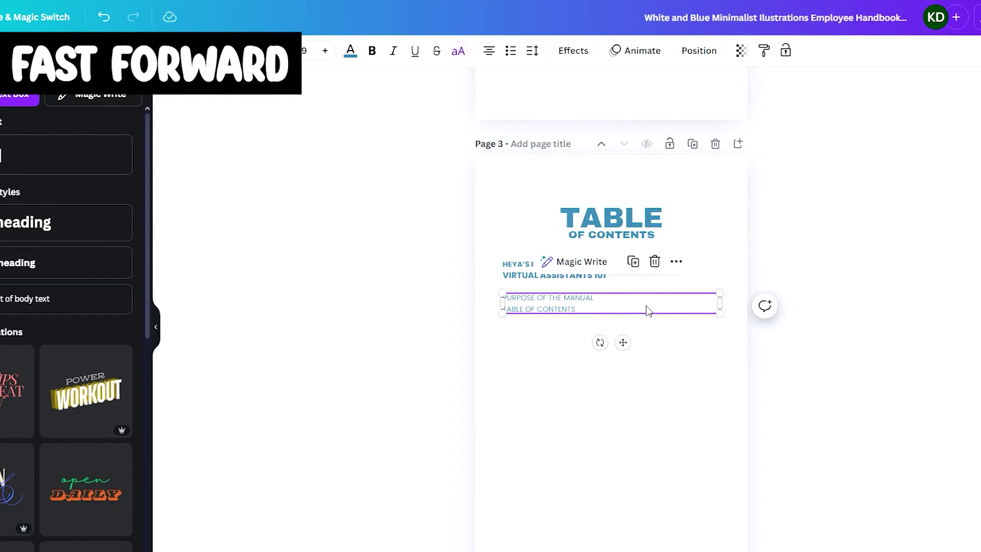
{"action": "type", "text": ".... .... .... SKILLS RESPONSIBILITIES"}
{"action": "scroll", "coordinate": [573, 396], "scroll_direction": "down", "scroll_amount": 1}
{"action": "left_click", "coordinate": [574, 396]}
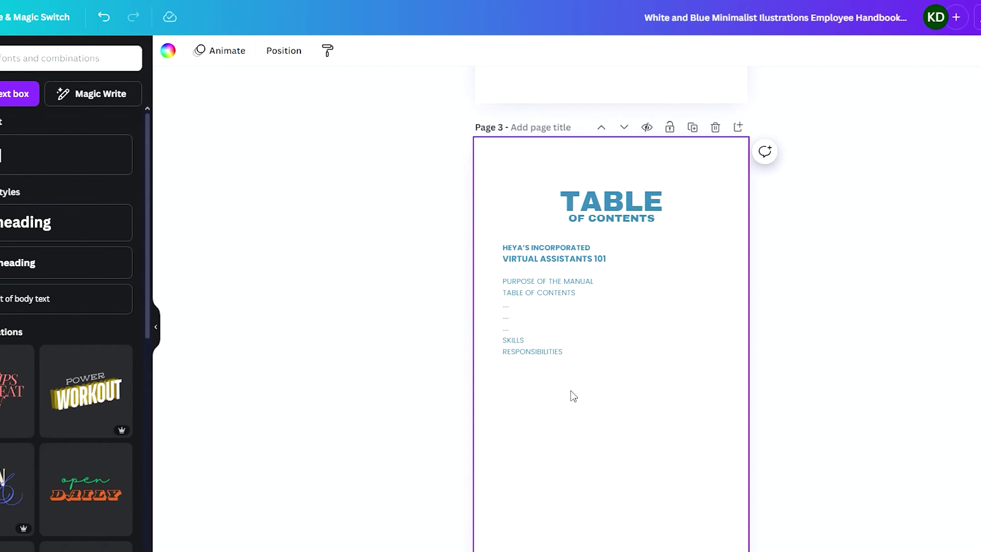
Copy the TABLE and OF CONTENTS heading lines from page 3 onto the blank page 4.
{"action": "scroll", "coordinate": [570, 378], "scroll_direction": "down", "scroll_amount": 4}
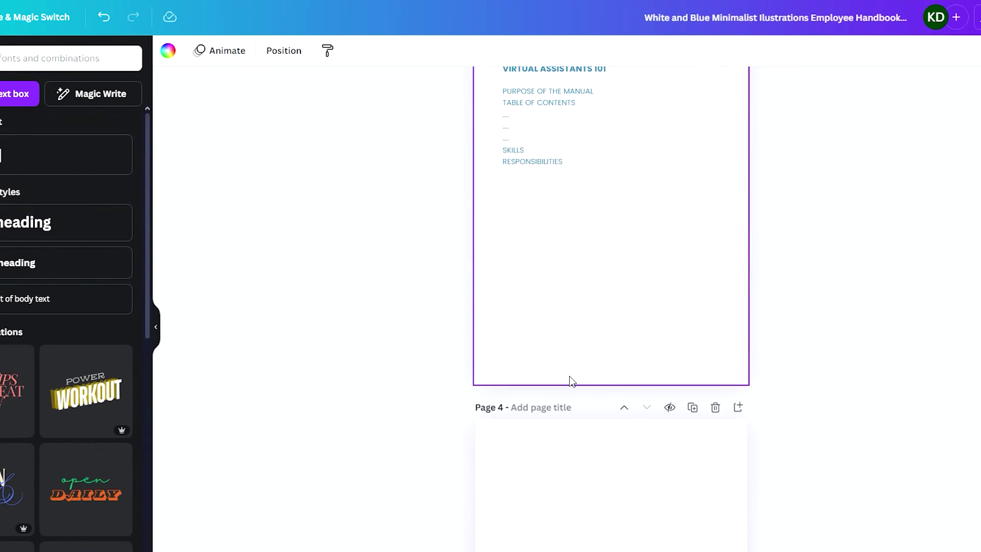
{"action": "scroll", "coordinate": [586, 335], "scroll_direction": "down", "scroll_amount": 7}
{"action": "scroll", "coordinate": [587, 334], "scroll_direction": "up", "scroll_amount": 9}
{"action": "scroll", "coordinate": [583, 317], "scroll_direction": "down", "scroll_amount": 4}
{"action": "scroll", "coordinate": [593, 291], "scroll_direction": "down", "scroll_amount": 3}
{"action": "scroll", "coordinate": [591, 288], "scroll_direction": "up", "scroll_amount": 8}
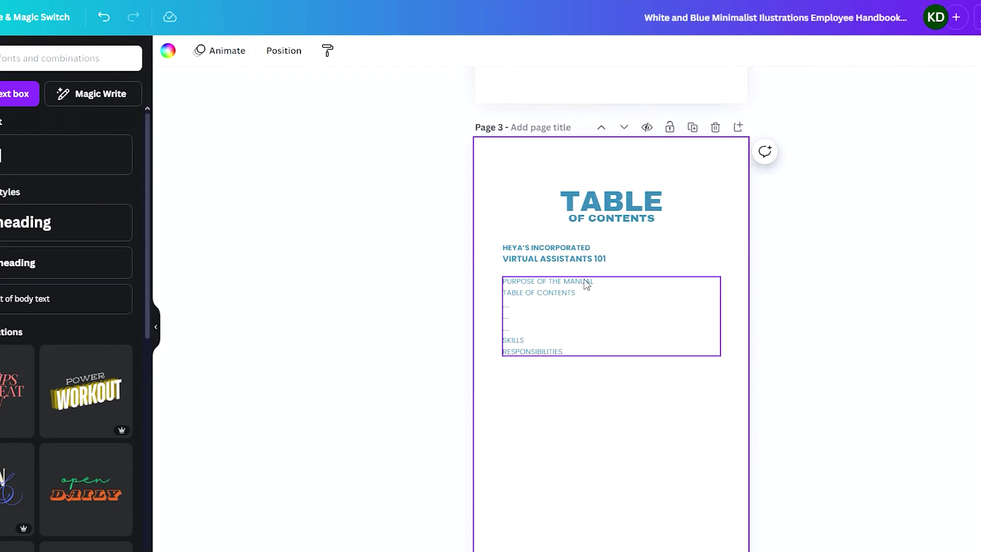
{"action": "left_click", "coordinate": [610, 203]}
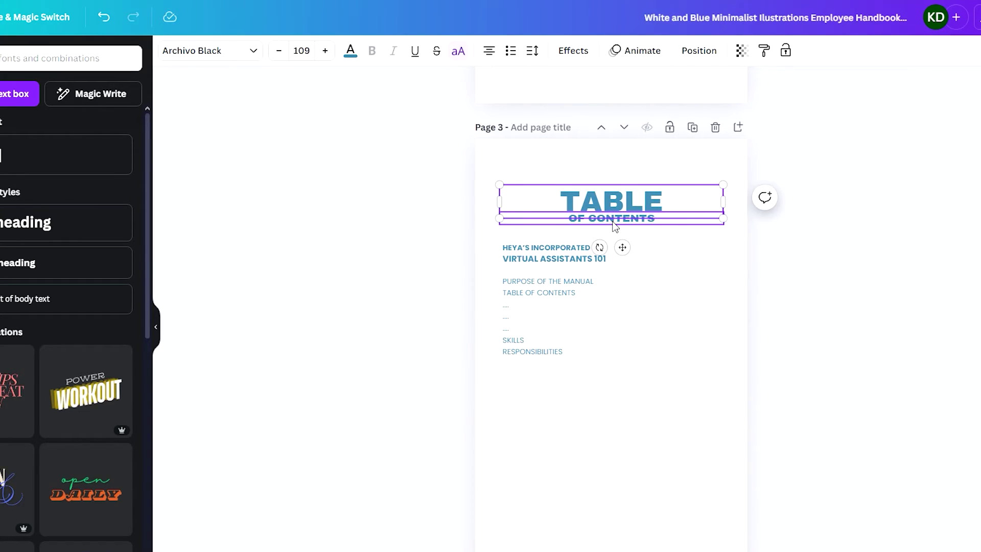
{"action": "key", "text": "ctrl+c"}
{"action": "scroll", "coordinate": [621, 332], "scroll_direction": "down", "scroll_amount": 5}
{"action": "left_click", "coordinate": [622, 335]}
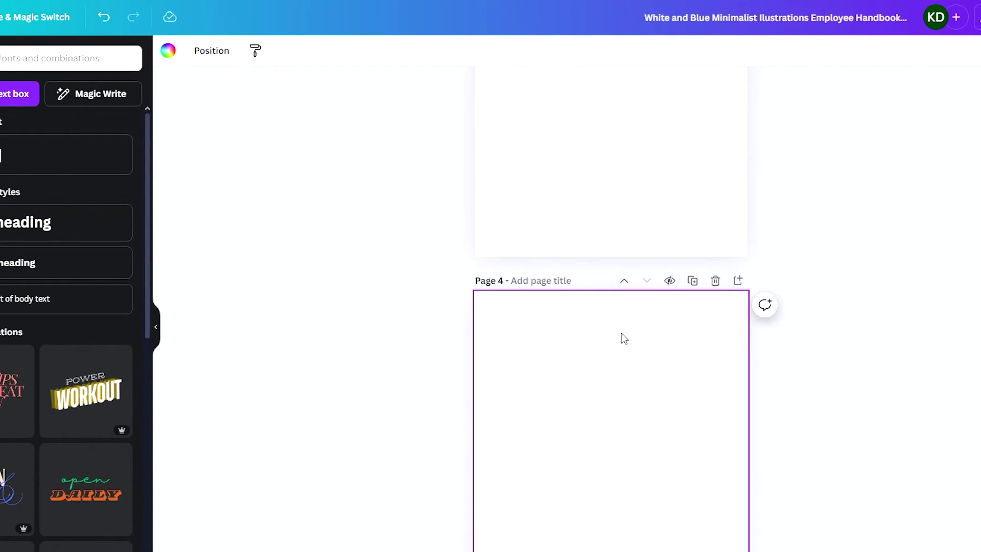
{"action": "scroll", "coordinate": [620, 330], "scroll_direction": "up", "scroll_amount": 1}
{"action": "key", "text": "ctrl+v"}
{"action": "key", "text": "Escape"}
Change the main heading on page 4 to SKILLS and left-align it.
{"action": "left_click", "coordinate": [623, 408]}
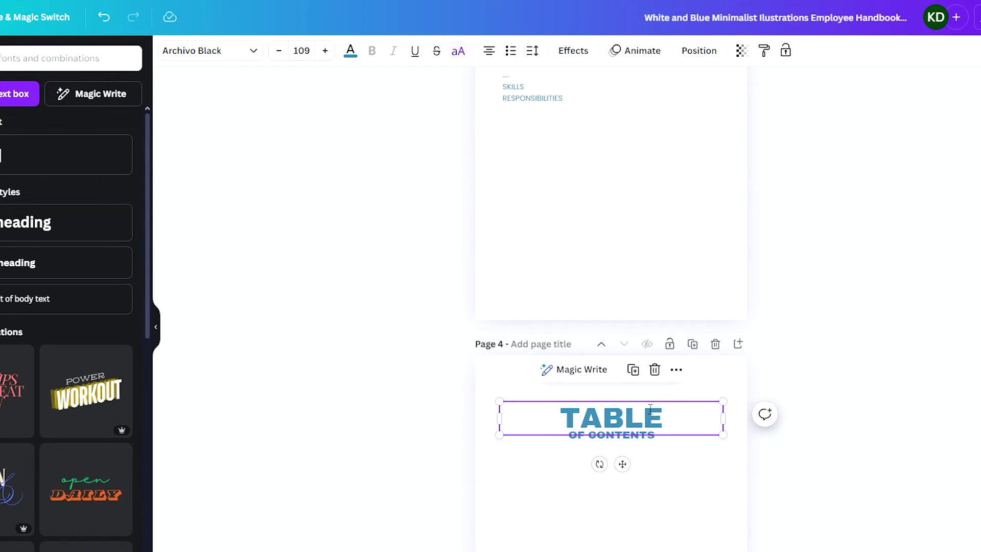
{"action": "left_click", "coordinate": [656, 409]}
{"action": "scroll", "coordinate": [685, 415], "scroll_direction": "up", "scroll_amount": 5}
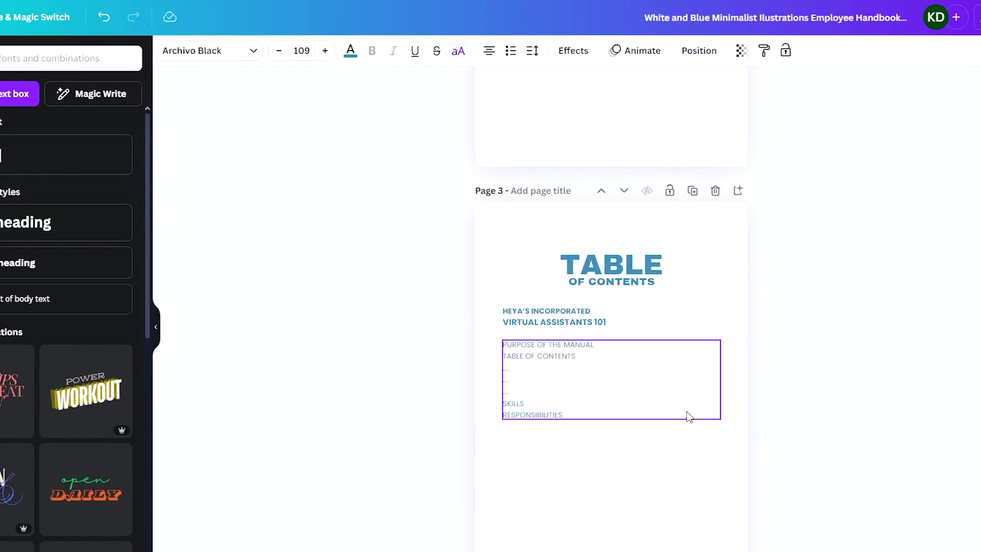
{"action": "scroll", "coordinate": [687, 414], "scroll_direction": "down", "scroll_amount": 7}
{"action": "type", "text": "SKILLS"}
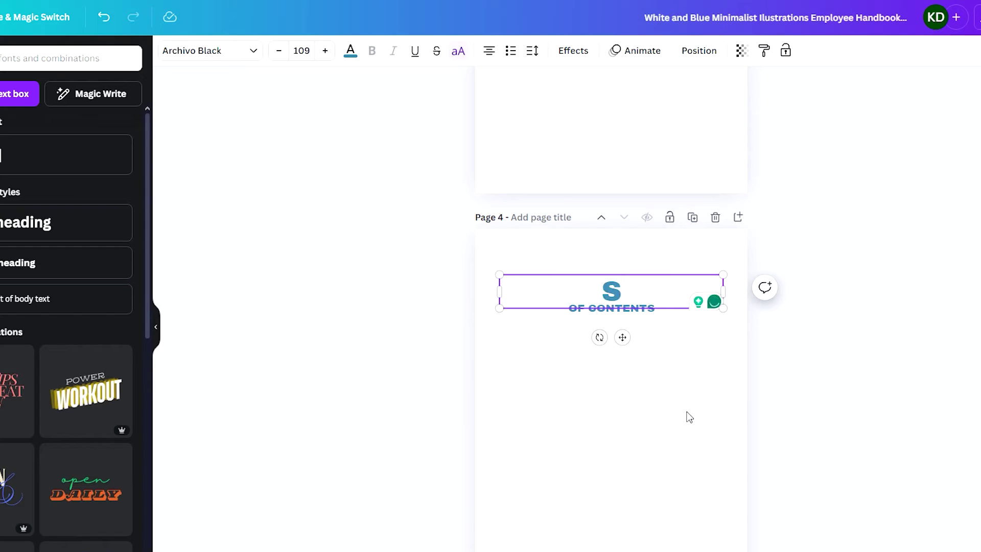
{"action": "left_click", "coordinate": [688, 412]}
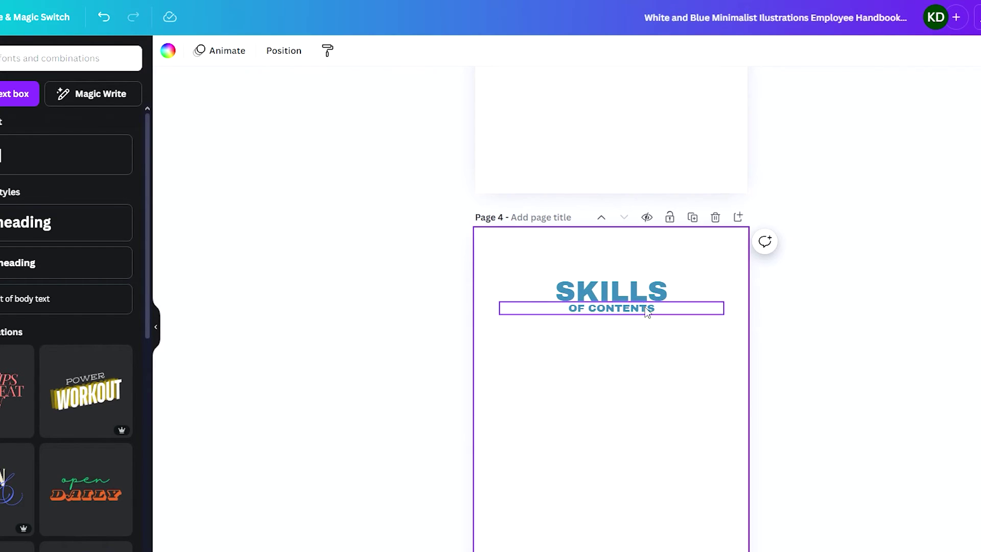
{"action": "left_click", "coordinate": [645, 310]}
{"action": "left_click", "coordinate": [489, 50]}
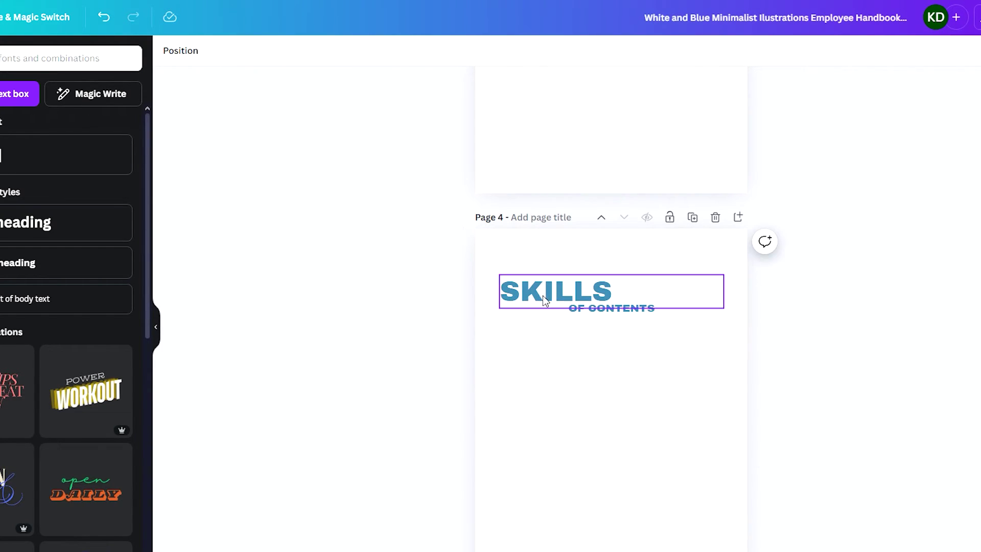
Replace the OF CONTENTS subheading on page 4 with UNIT 1 and left-align it.
{"action": "left_click", "coordinate": [606, 308]}
{"action": "left_click", "coordinate": [629, 310]}
{"action": "left_click", "coordinate": [638, 310]}
{"action": "type", "text": "UNIT 1"}
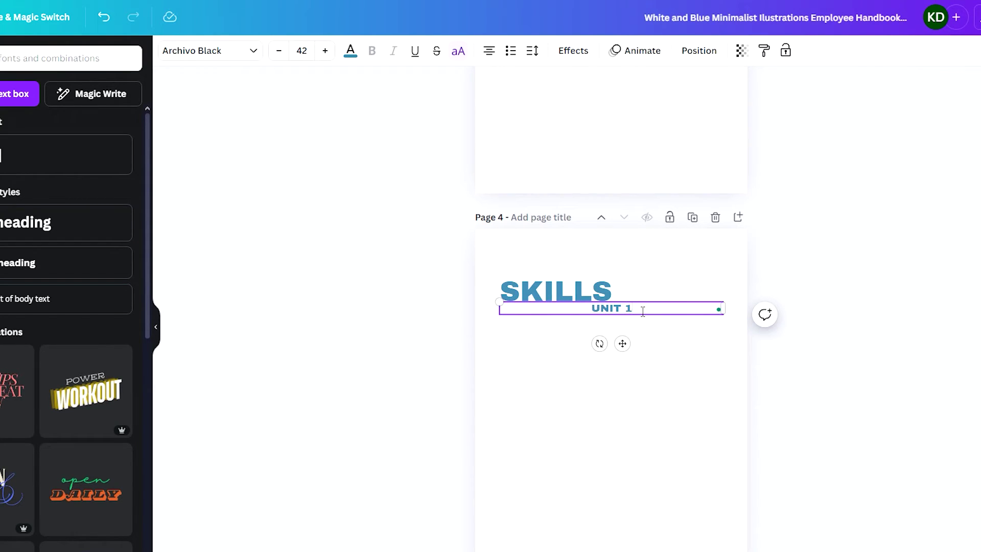
{"action": "key", "text": "Escape"}
{"action": "left_click", "coordinate": [486, 50]}
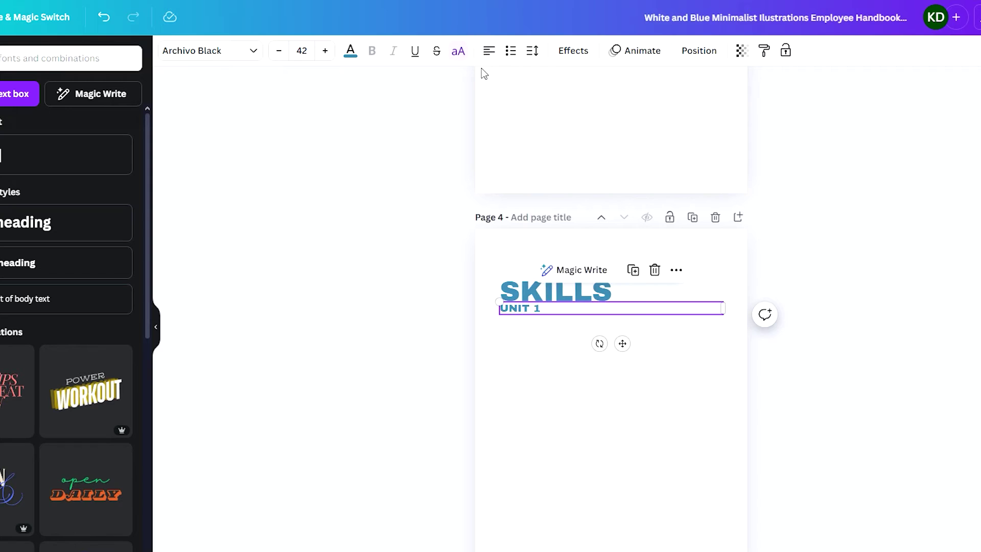
Move the UNIT 1 line to just above the SKILLS heading.
{"action": "left_click", "coordinate": [524, 303]}
{"action": "left_click", "coordinate": [527, 309]}
{"action": "left_click_drag", "start_coordinate": [528, 309], "coordinate": [534, 274]}
{"action": "left_click", "coordinate": [547, 324]}
Copy the contents list text box from page 3 to just below the SKILLS heading on page 4 and select its text for replacement.
{"action": "scroll", "coordinate": [548, 322], "scroll_direction": "down", "scroll_amount": 2}
{"action": "scroll", "coordinate": [566, 287], "scroll_direction": "up", "scroll_amount": 8}
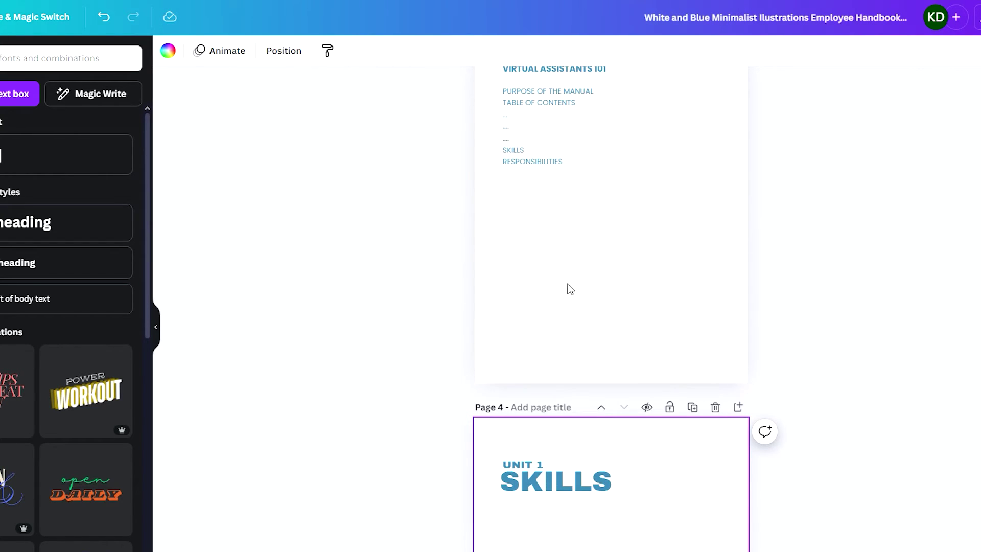
{"action": "scroll", "coordinate": [577, 276], "scroll_direction": "up", "scroll_amount": 5}
{"action": "scroll", "coordinate": [580, 237], "scroll_direction": "down", "scroll_amount": 5}
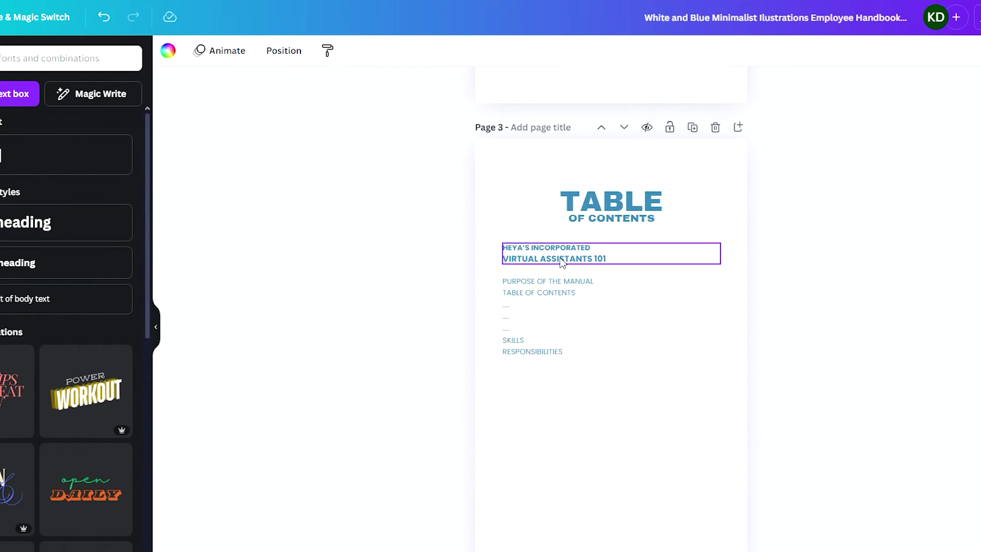
{"action": "left_click", "coordinate": [575, 314]}
{"action": "key", "text": "ctrl+c"}
{"action": "scroll", "coordinate": [575, 313], "scroll_direction": "down", "scroll_amount": 5}
{"action": "key", "text": "ctrl+v"}
{"action": "left_click_drag", "start_coordinate": [585, 392], "coordinate": [593, 339]}
{"action": "double_click", "coordinate": [631, 341]}
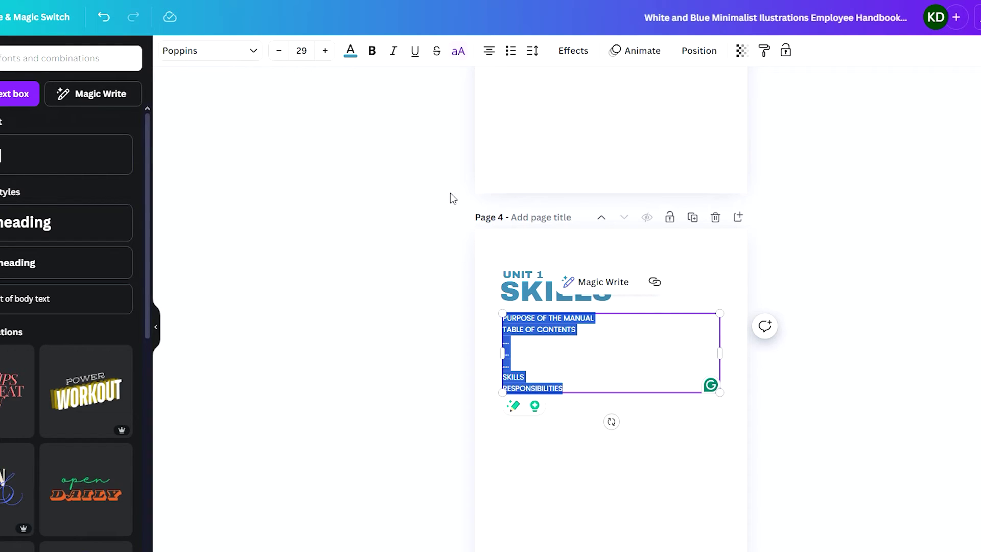
Switch to Upwork's Virtual Assistant Job Description Template and review its overview, responsibilities and qualifications sections.
{"action": "scroll", "coordinate": [449, 199], "scroll_direction": "up", "scroll_amount": 10}
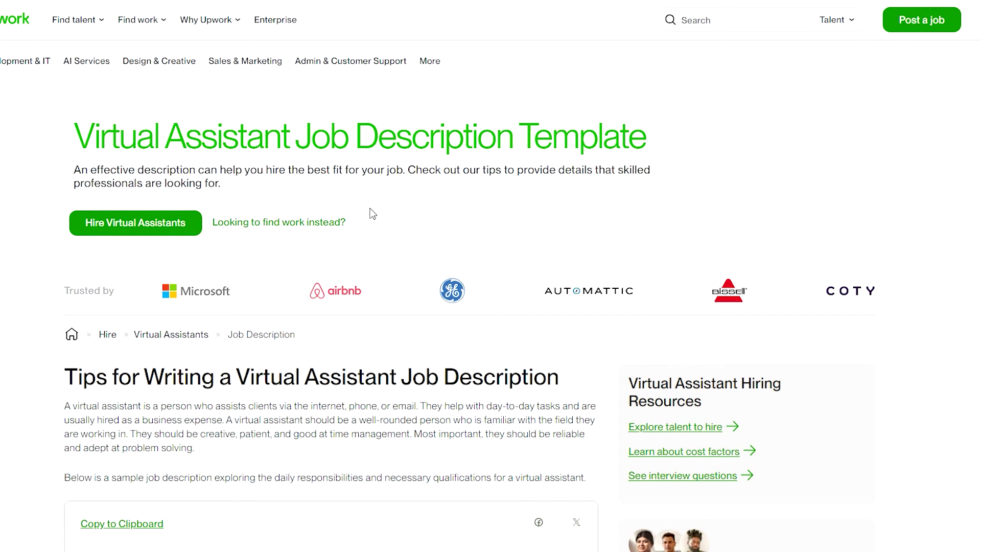
{"action": "scroll", "coordinate": [373, 214], "scroll_direction": "down", "scroll_amount": 3}
{"action": "scroll", "coordinate": [375, 205], "scroll_direction": "up", "scroll_amount": 3}
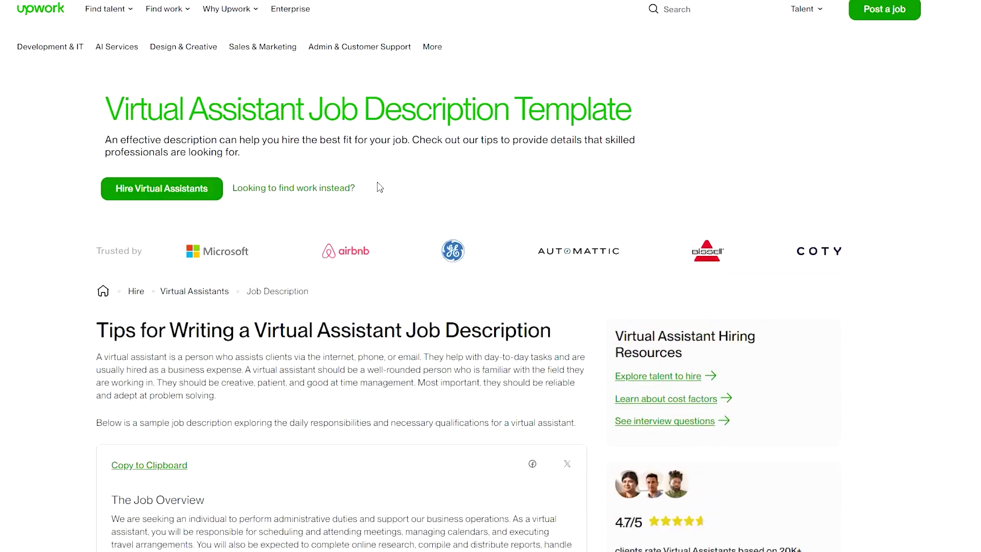
{"action": "scroll", "coordinate": [380, 187], "scroll_direction": "down", "scroll_amount": 6}
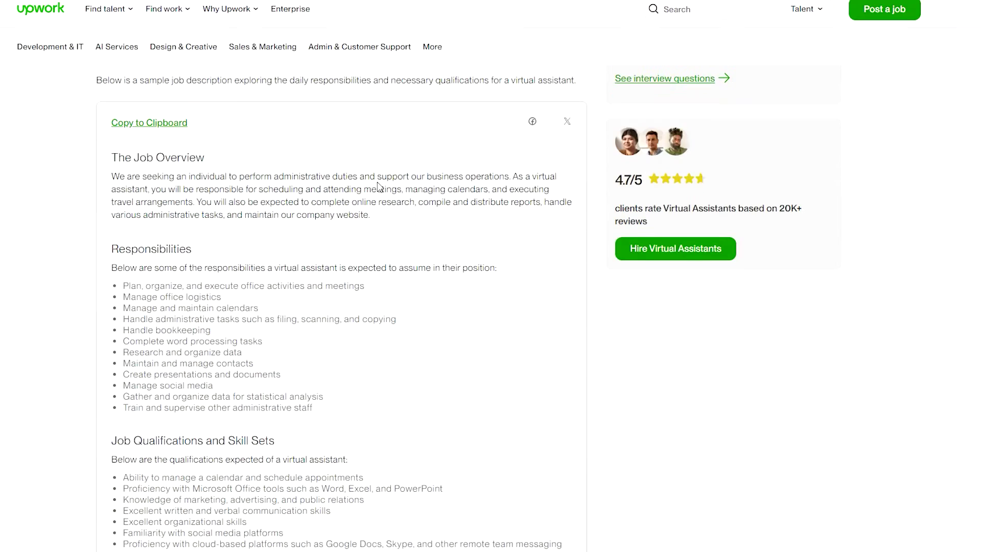
{"action": "scroll", "coordinate": [248, 199], "scroll_direction": "up", "scroll_amount": 3}
{"action": "scroll", "coordinate": [240, 202], "scroll_direction": "down", "scroll_amount": 4}
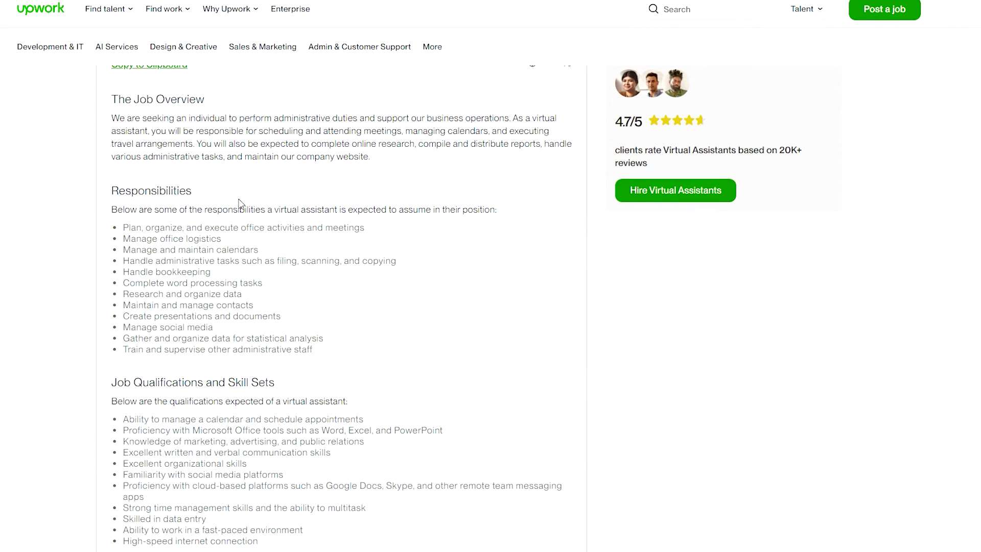
{"action": "scroll", "coordinate": [237, 204], "scroll_direction": "up", "scroll_amount": 2}
{"action": "scroll", "coordinate": [240, 204], "scroll_direction": "down", "scroll_amount": 5}
{"action": "scroll", "coordinate": [244, 204], "scroll_direction": "up", "scroll_amount": 5}
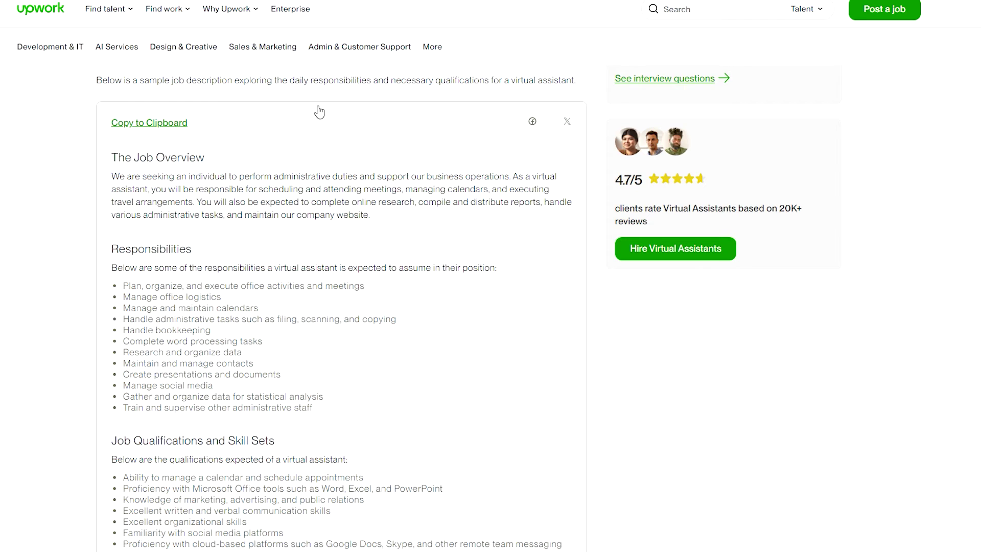
{"action": "scroll", "coordinate": [324, 164], "scroll_direction": "down", "scroll_amount": 3}
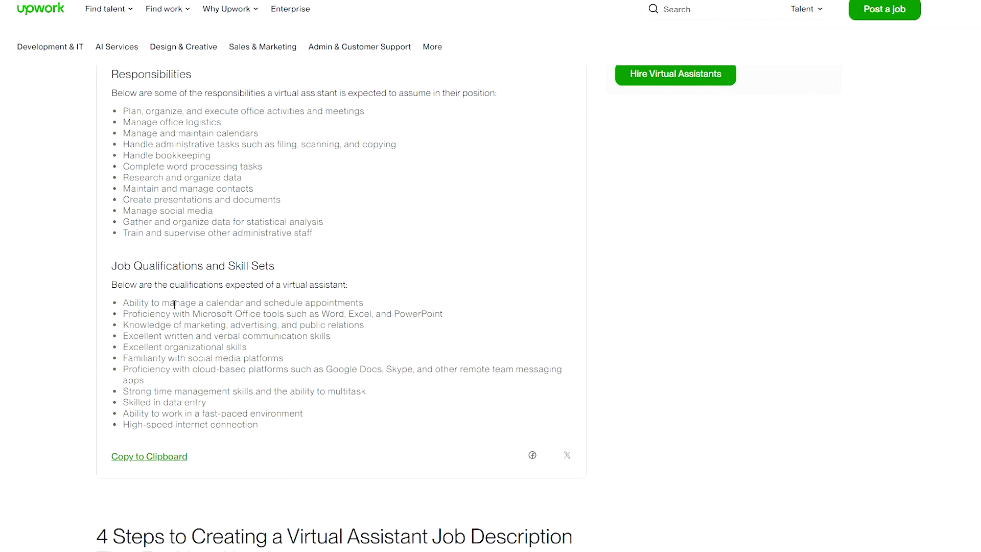
Copy the Job Qualifications and Skill Sets list from the Upwork page and paste it into a new ChatGPT prompt.
{"action": "left_click_drag", "start_coordinate": [126, 303], "coordinate": [304, 414]}
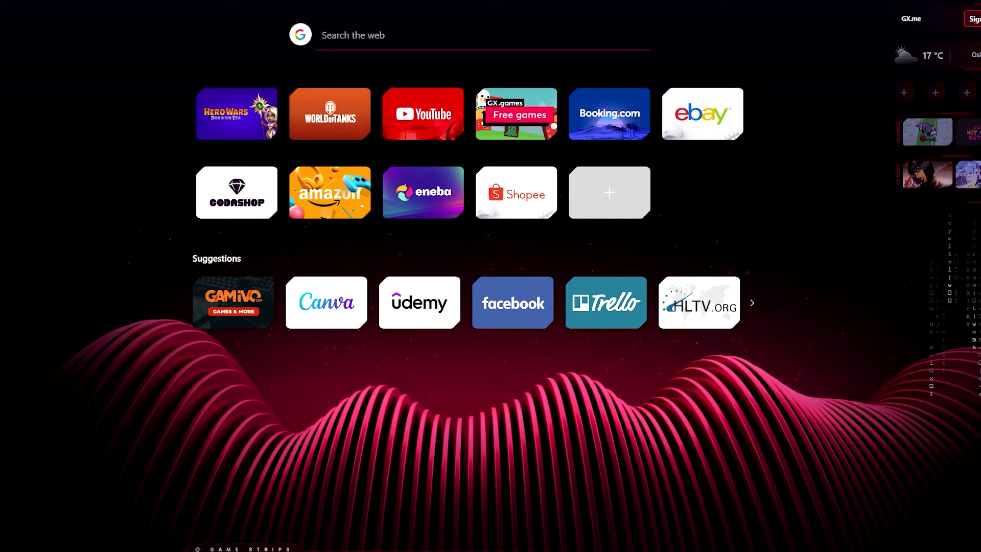
{"action": "type", "text": "chat"}
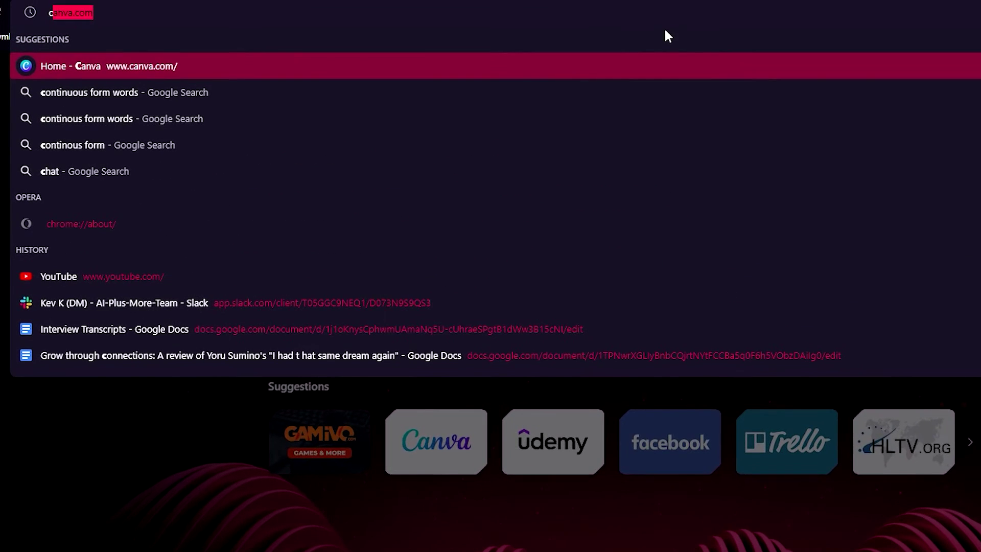
{"action": "key", "text": "Return"}
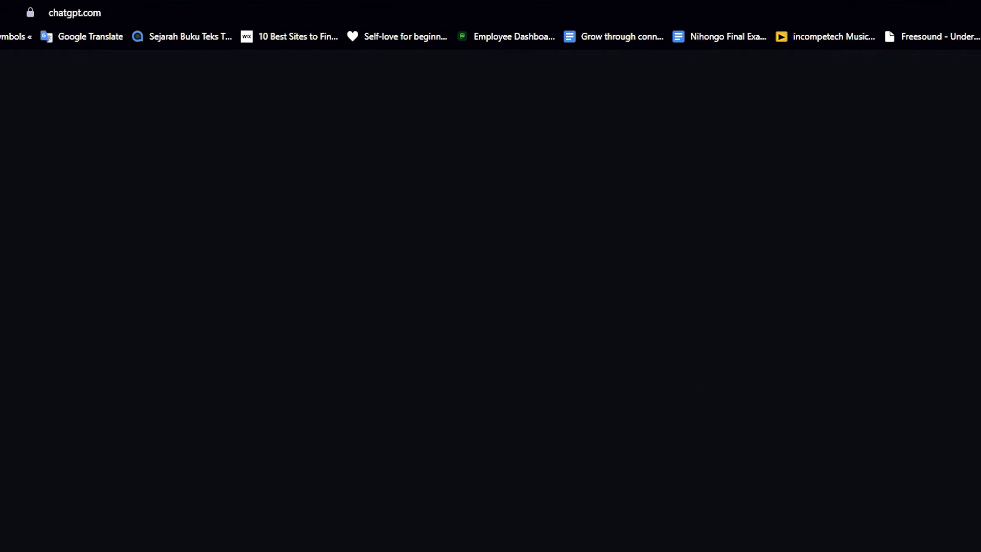
{"action": "key", "text": "ctrl+v"}
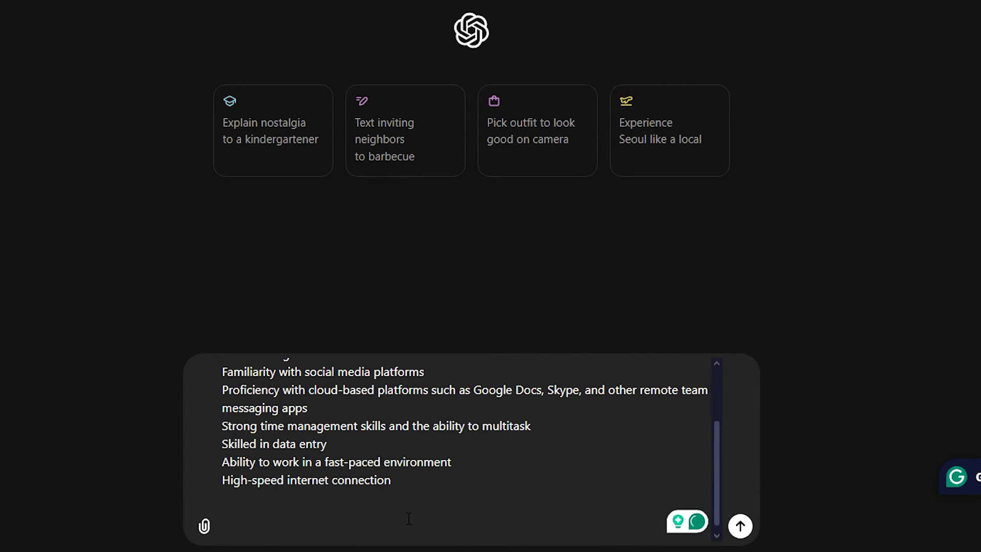
Ask ChatGPT to "turn this into an essay form and try making it sound like its a guide to the skills required in becoming a virtual assistant".
{"action": "type", "text": "turn this into"}
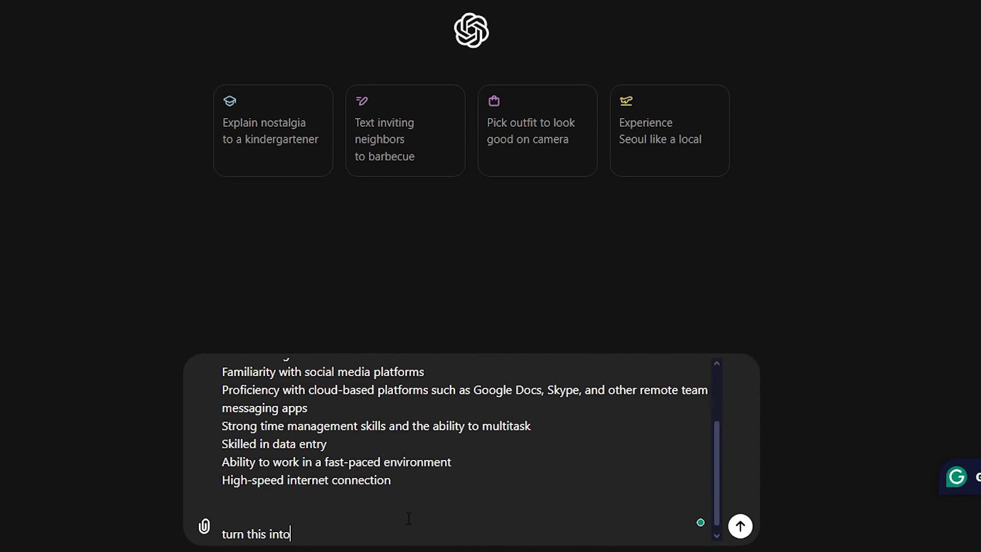
{"action": "type", "text": " an essay form"}
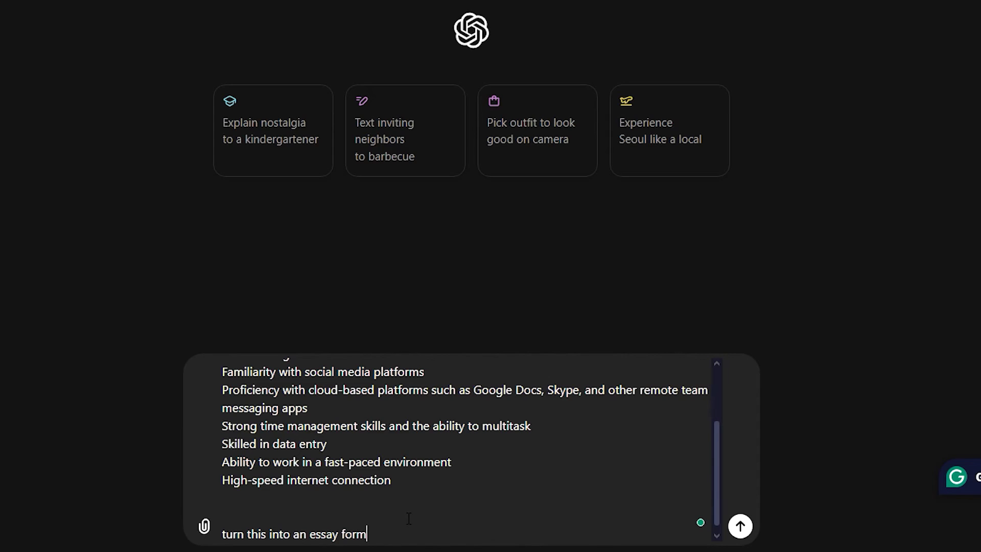
{"action": "type", "text": " and"}
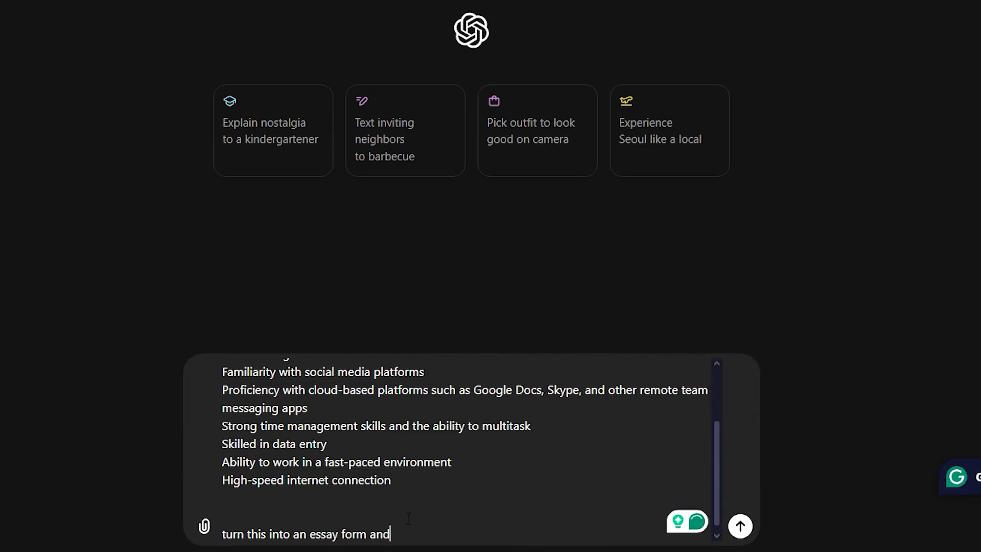
{"action": "type", "text": " try"}
{"action": "key", "text": "BackSpace"}
{"action": "type", "text": "ry m"}
{"action": "key", "text": "BackSpace"}
{"action": "type", "text": "soun"}
{"action": "key", "text": "BackSpace"}
{"action": "key", "text": "BackSpace"}
{"action": "key", "text": "BackSpace"}
{"action": "key", "text": "BackSpace"}
{"action": "type", "text": "making it "}
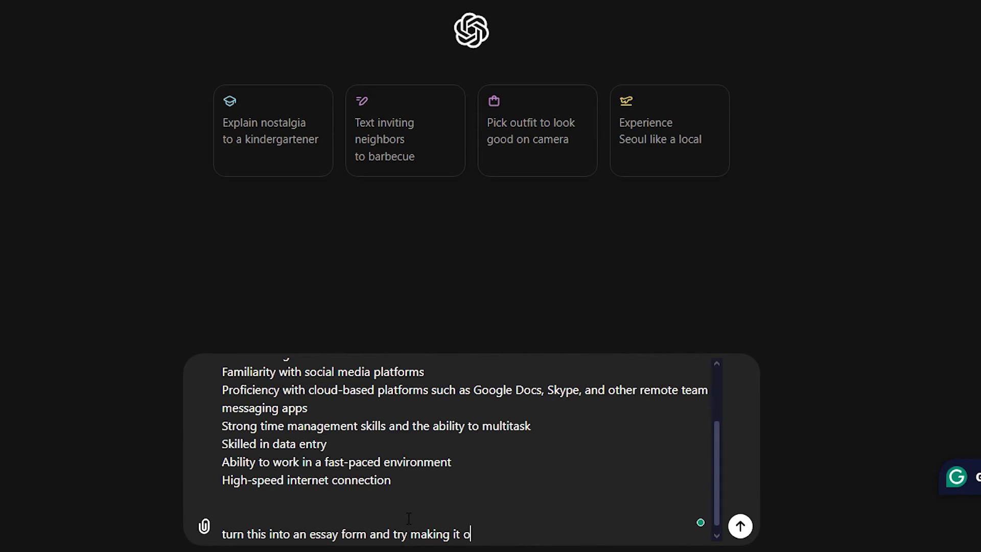
{"action": "type", "text": "sound like its a guide"}
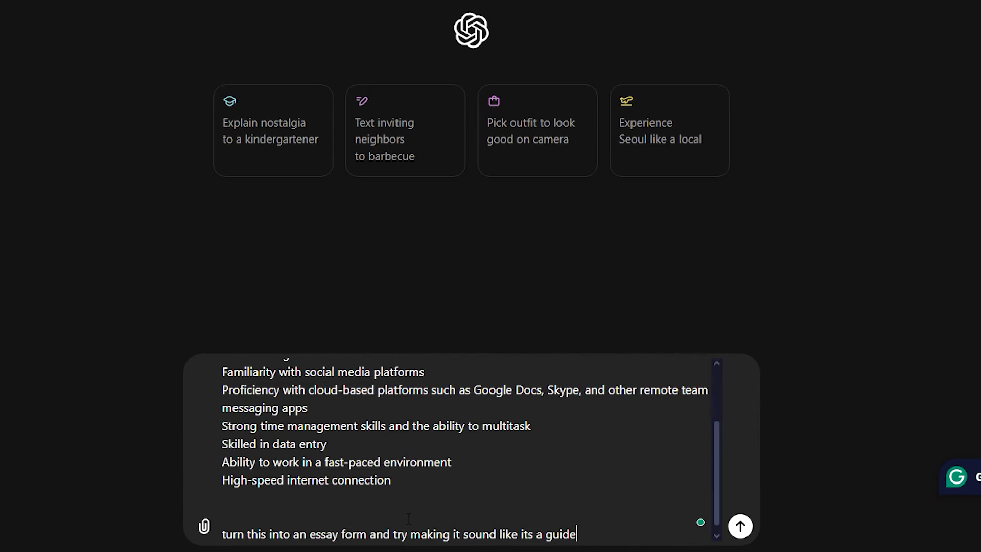
{"action": "type", "text": " to vbecom the skills rerqui"}
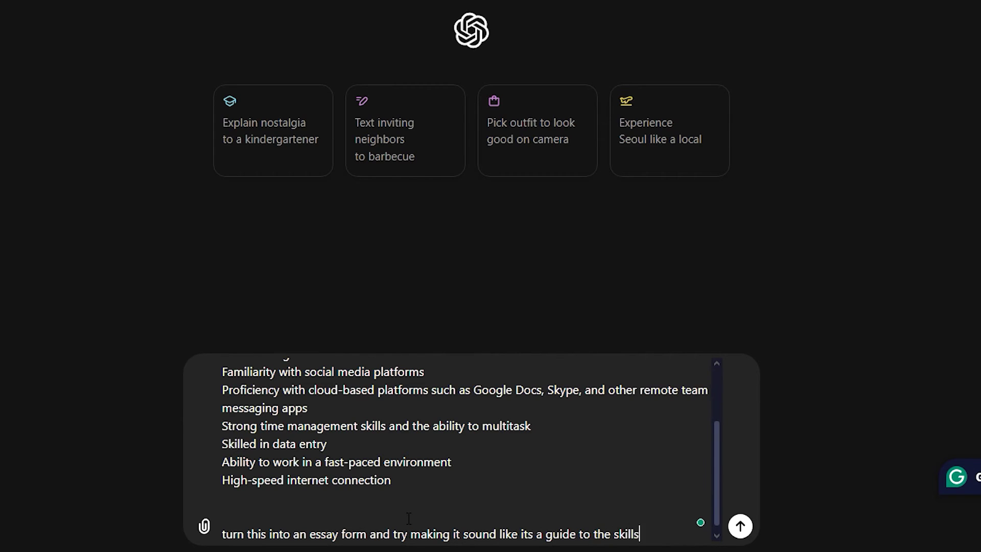
{"action": "key", "text": "BackSpace"}
{"action": "type", "text": "quired in becoming a virt"}
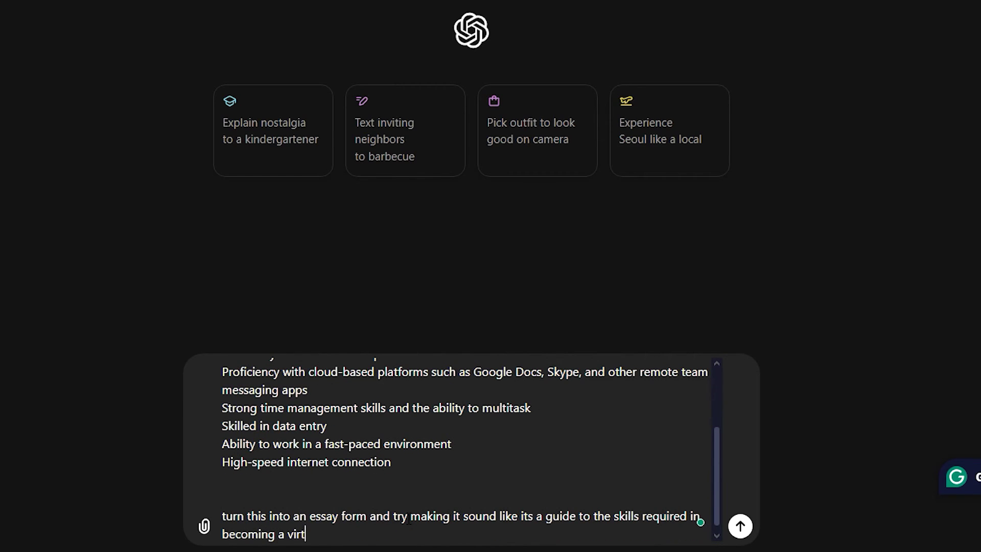
{"action": "type", "text": "ual asssstant"}
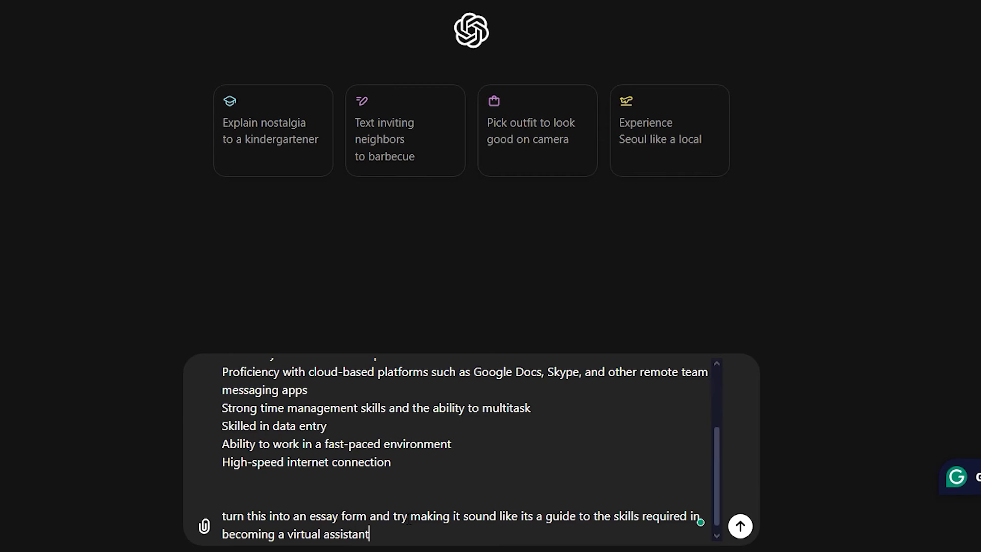
{"action": "key", "text": "Return"}
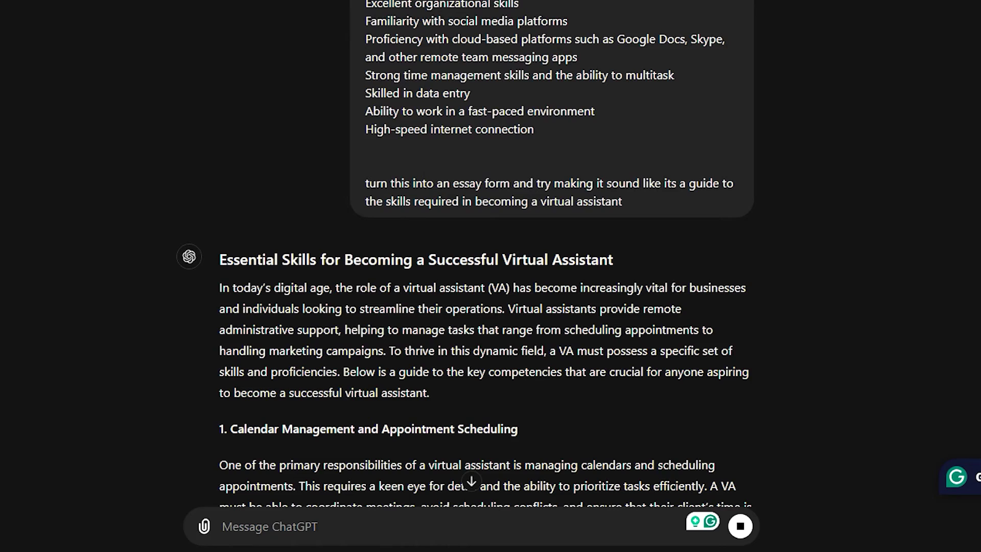
Copy ChatGPT's skills guide, switch back to Canva, and replace the list text below the SKILLS heading on page 4 with it.
{"action": "scroll", "coordinate": [440, 46], "scroll_direction": "down", "scroll_amount": 5}
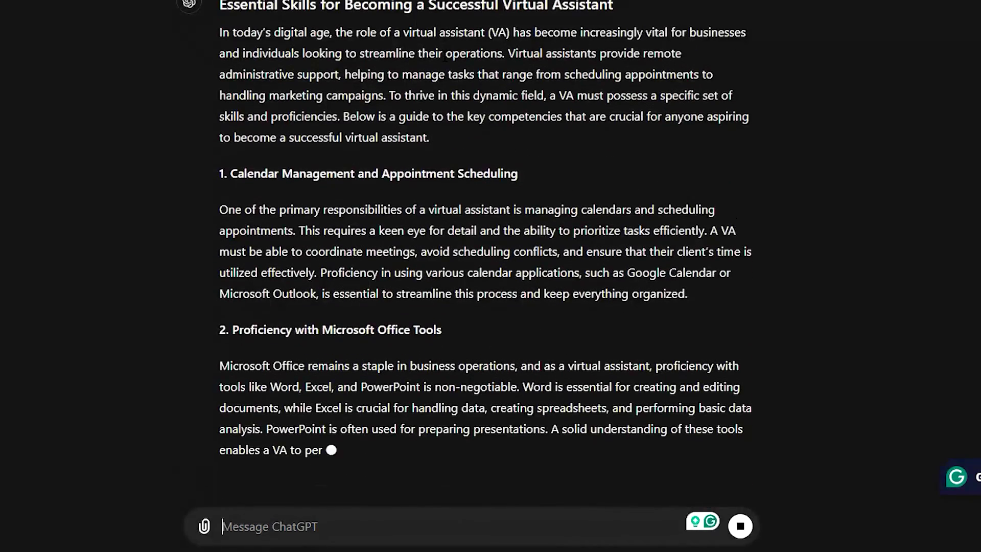
{"action": "scroll", "coordinate": [461, 97], "scroll_direction": "up", "scroll_amount": 4}
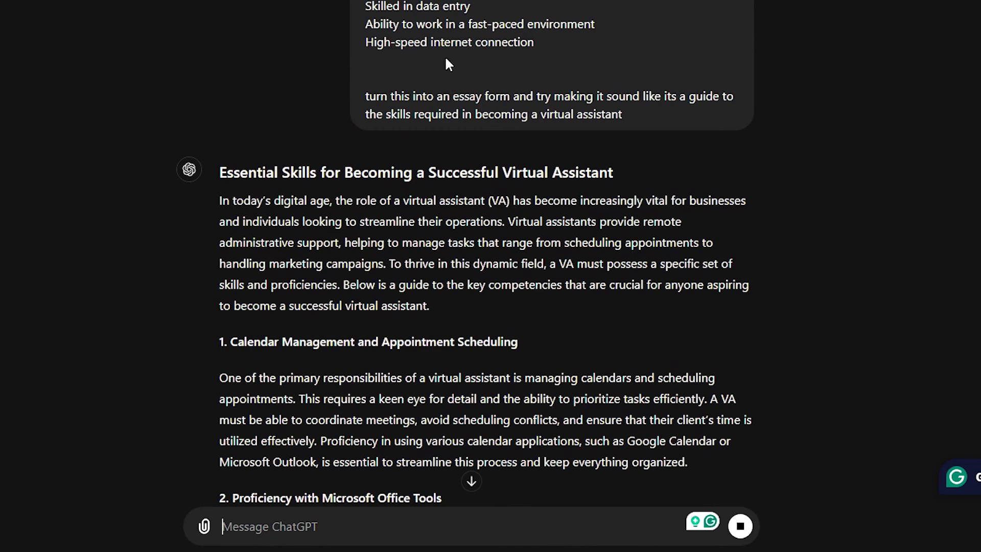
{"action": "scroll", "coordinate": [436, 11], "scroll_direction": "up", "scroll_amount": 2}
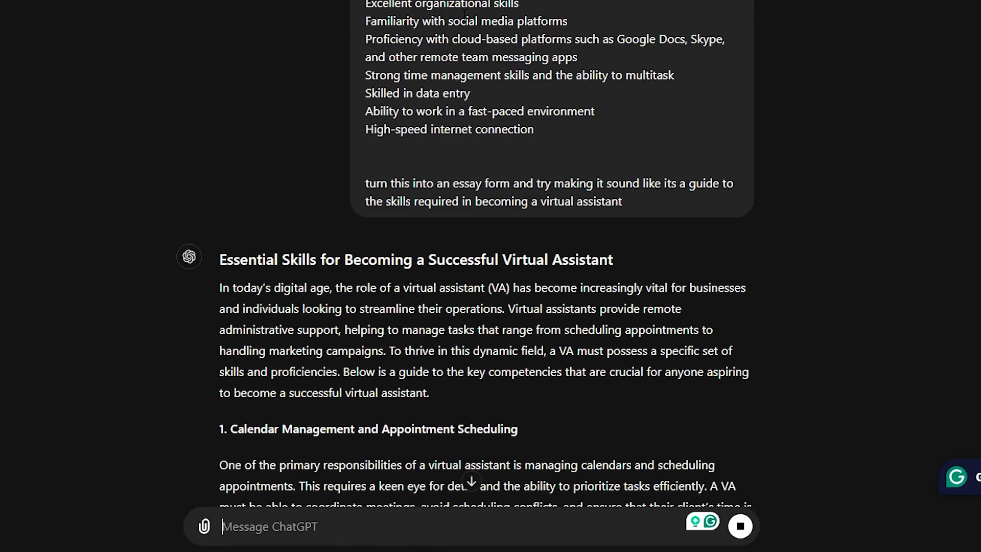
{"action": "scroll", "coordinate": [447, 91], "scroll_direction": "down", "scroll_amount": 9}
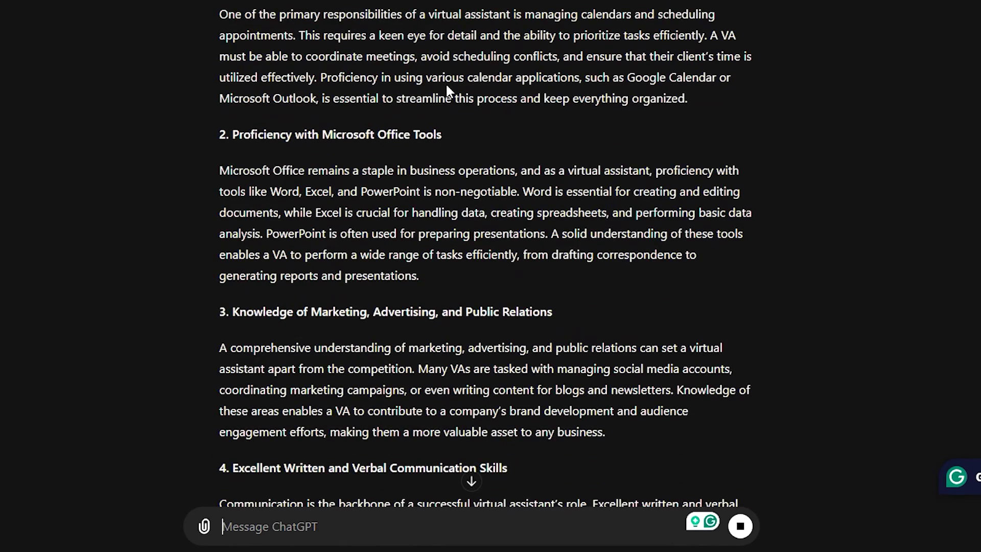
{"action": "scroll", "coordinate": [447, 76], "scroll_direction": "down", "scroll_amount": 5}
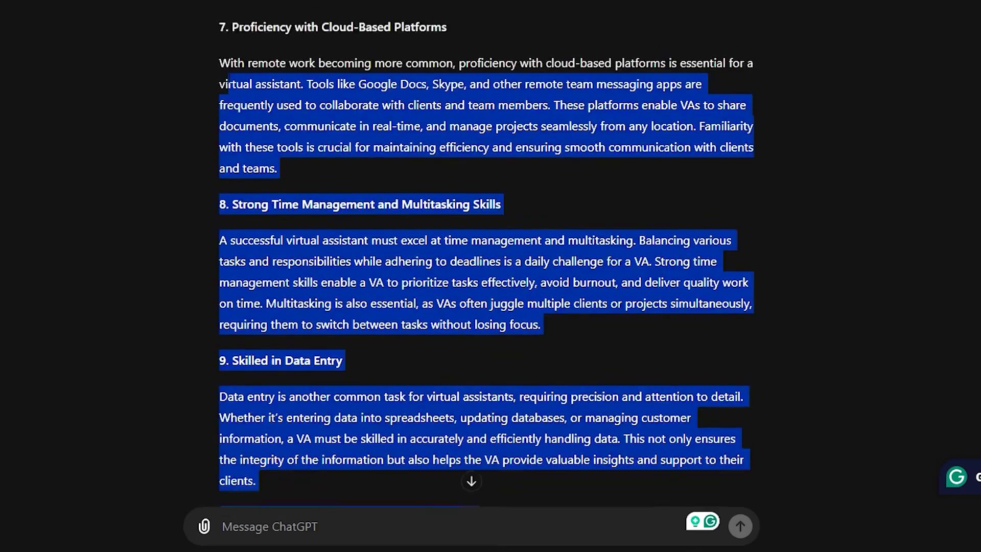
{"action": "left_click_drag", "start_coordinate": [206, 63], "coordinate": [209, 3]}
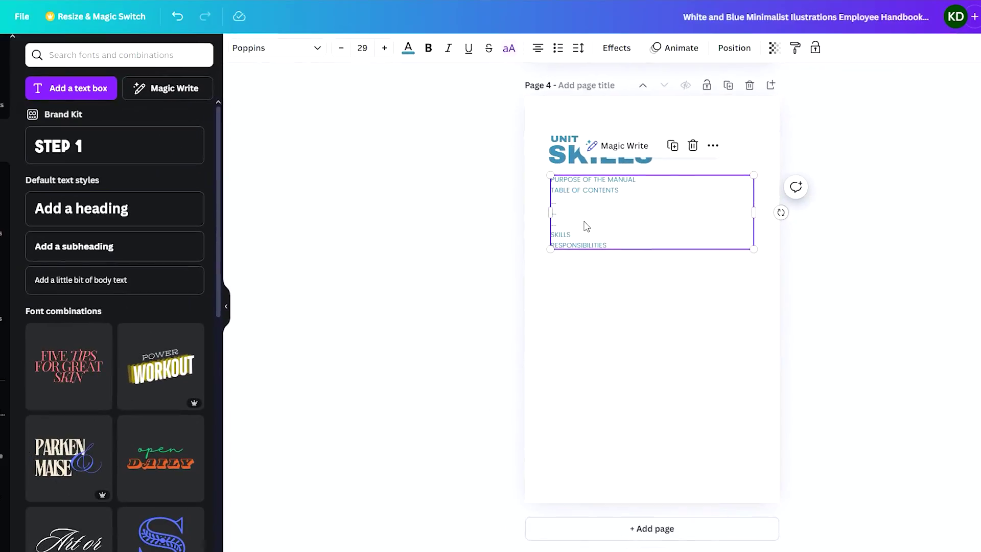
{"action": "key", "text": "ctrl+a"}
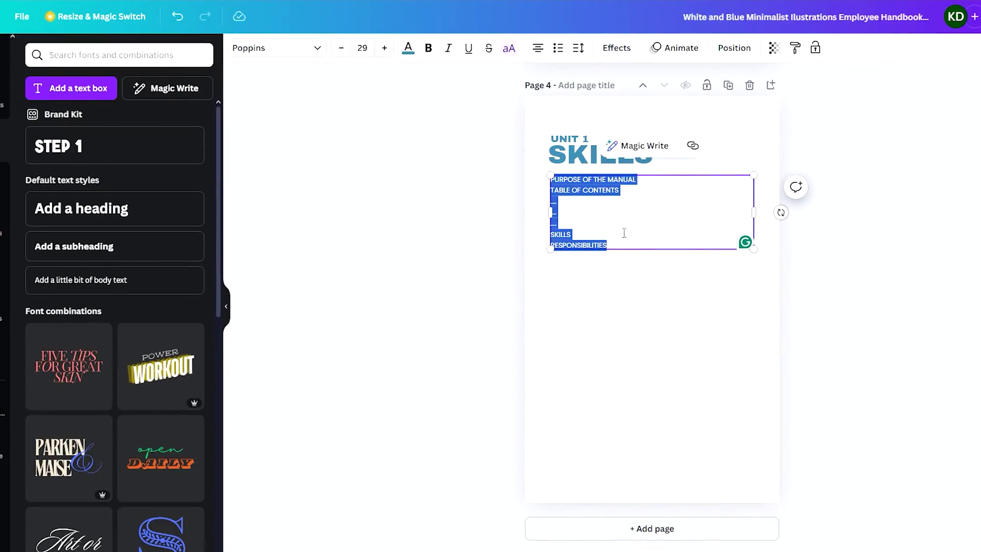
{"action": "key", "text": "ctrl+v"}
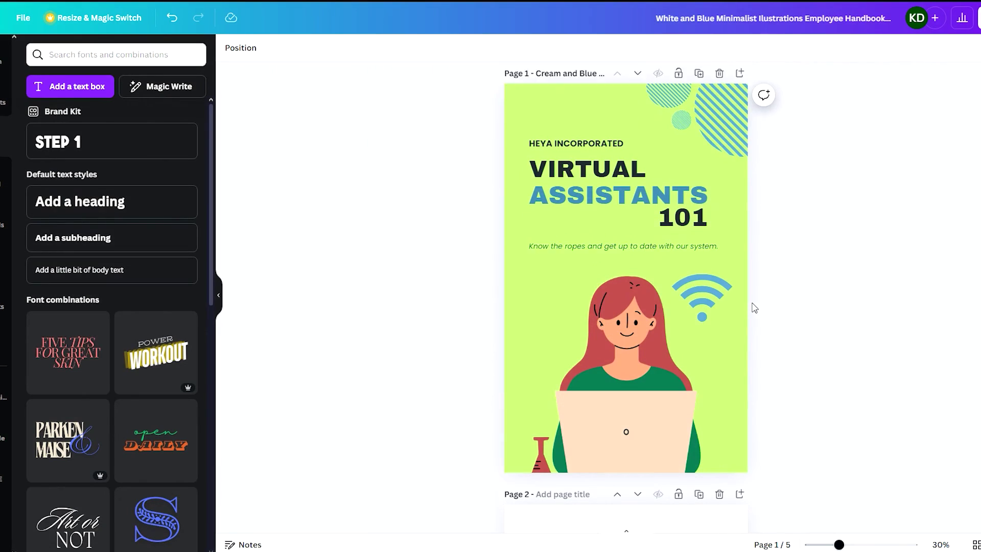
Review the manual's pages from the cover through the purpose page, table of contents and Unit 1 Skills text.
{"action": "scroll", "coordinate": [743, 306], "scroll_direction": "down", "scroll_amount": 10}
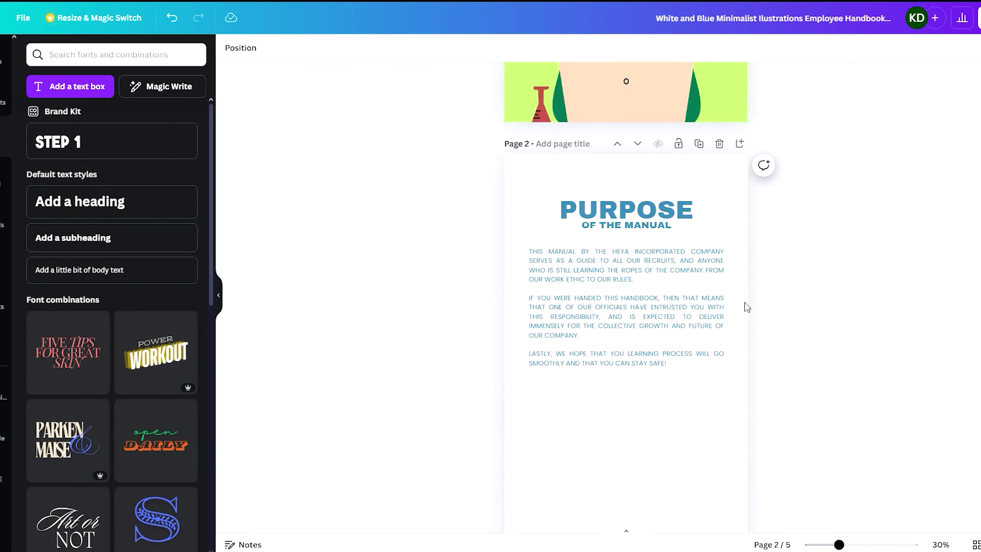
{"action": "scroll", "coordinate": [744, 307], "scroll_direction": "up", "scroll_amount": 5}
{"action": "scroll", "coordinate": [516, 271], "scroll_direction": "down", "scroll_amount": 15}
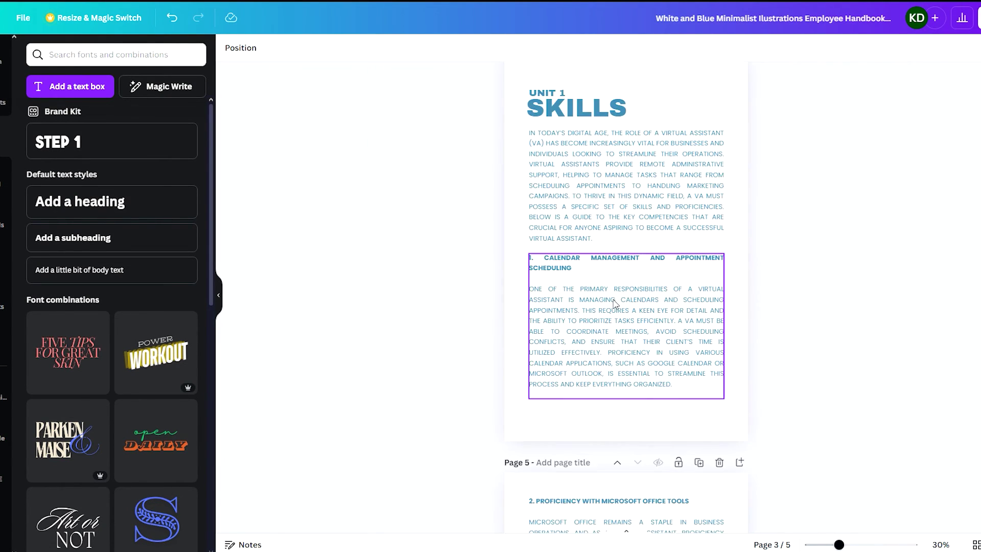
{"action": "scroll", "coordinate": [671, 335], "scroll_direction": "up", "scroll_amount": 10}
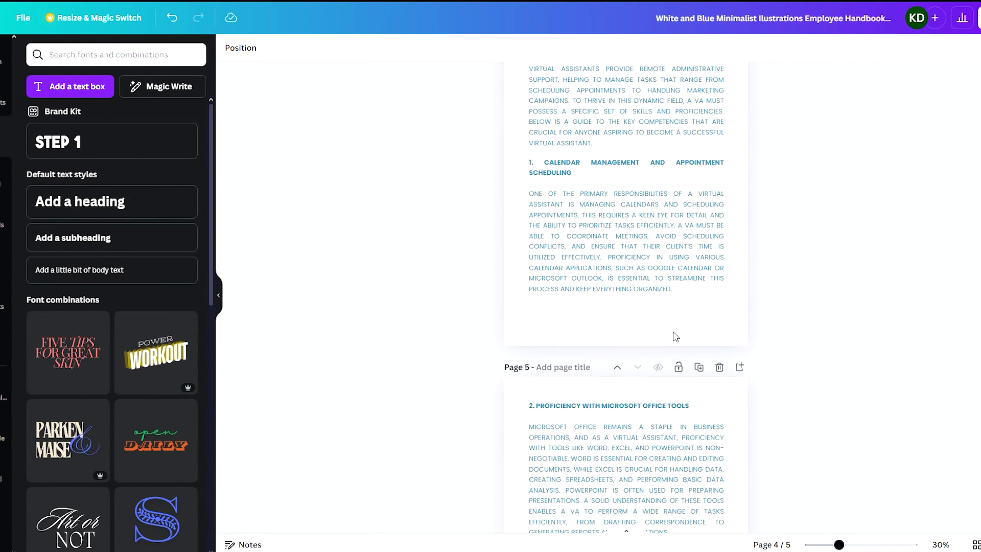
{"action": "scroll", "coordinate": [674, 336], "scroll_direction": "up", "scroll_amount": 5}
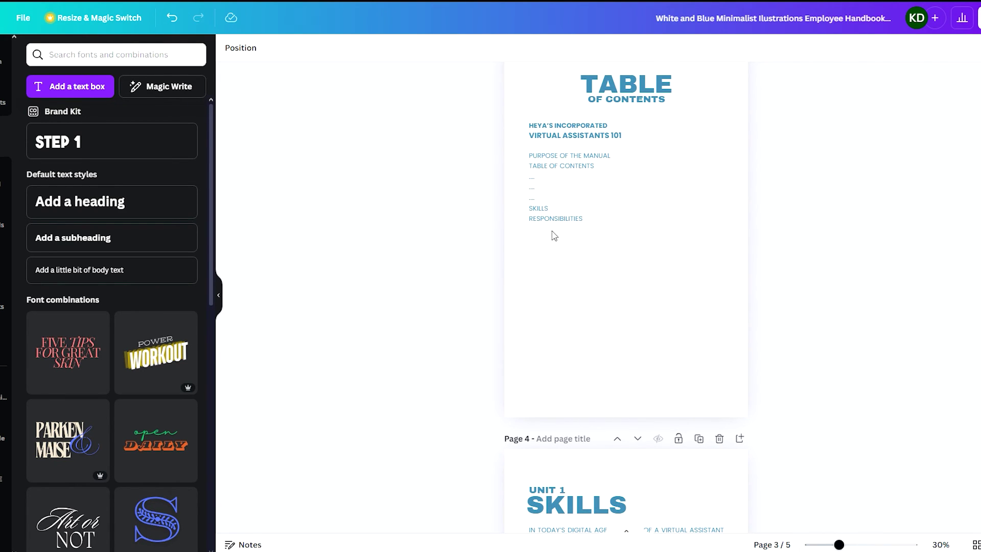
{"action": "scroll", "coordinate": [550, 237], "scroll_direction": "down", "scroll_amount": 1}
{"action": "scroll", "coordinate": [545, 240], "scroll_direction": "up", "scroll_amount": 3}
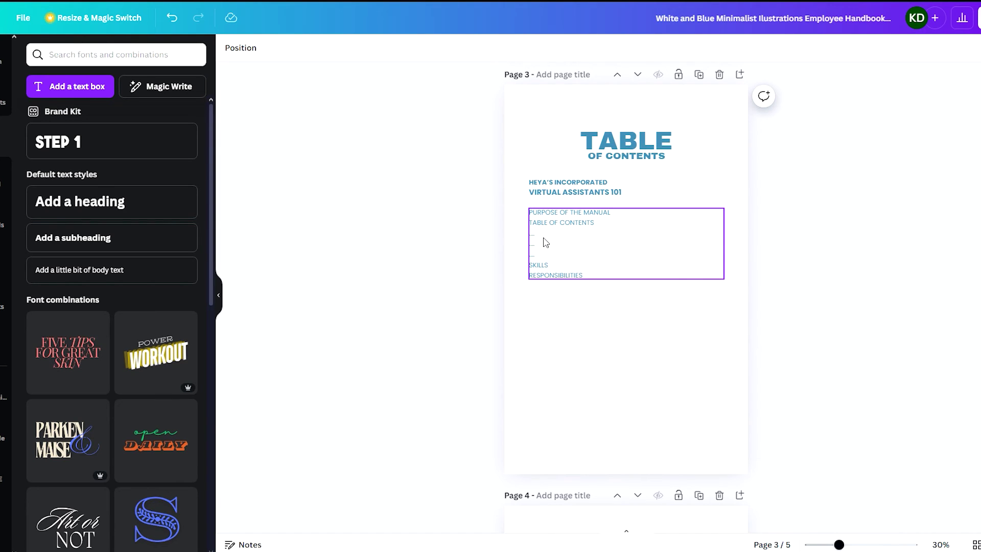
{"action": "scroll", "coordinate": [532, 243], "scroll_direction": "up", "scroll_amount": 12}
{"action": "scroll", "coordinate": [500, 246], "scroll_direction": "up", "scroll_amount": 4}
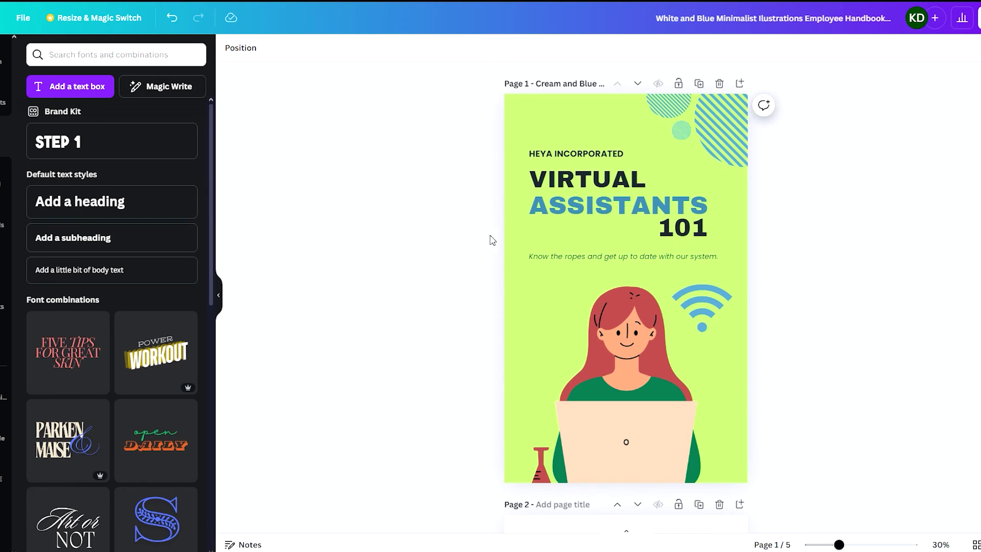
{"action": "scroll", "coordinate": [574, 256], "scroll_direction": "down", "scroll_amount": 3}
{"action": "scroll", "coordinate": [574, 258], "scroll_direction": "up", "scroll_amount": 3}
{"action": "scroll", "coordinate": [729, 267], "scroll_direction": "down", "scroll_amount": 2}
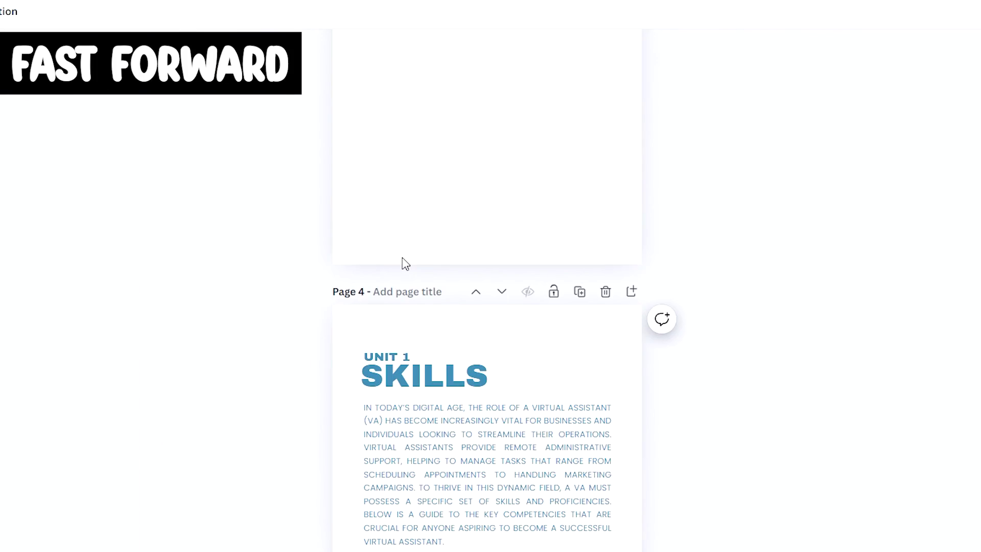
{"action": "scroll", "coordinate": [429, 245], "scroll_direction": "down", "scroll_amount": 3}
{"action": "scroll", "coordinate": [186, 212], "scroll_direction": "up", "scroll_amount": 5}
{"action": "scroll", "coordinate": [286, 230], "scroll_direction": "down", "scroll_amount": 5}
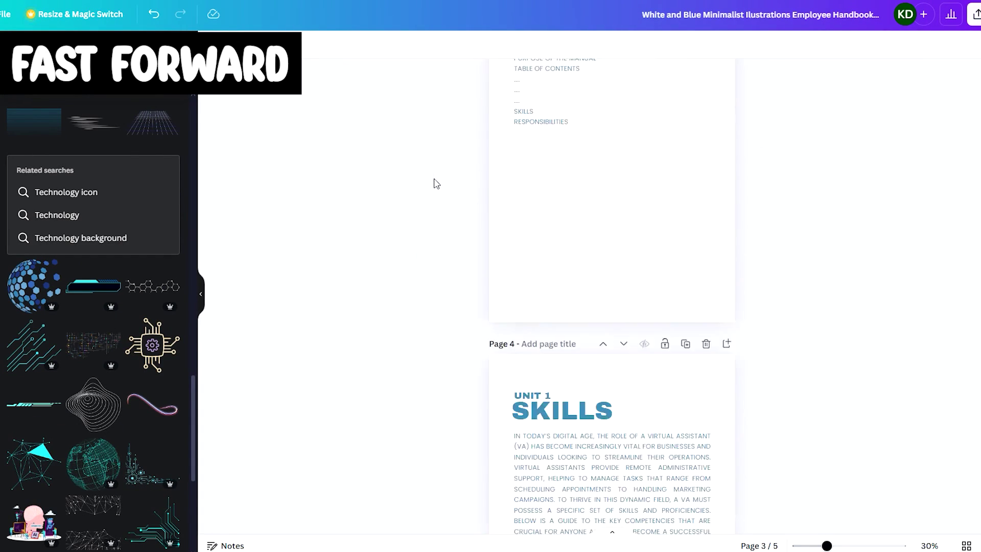
Search for "tech" and "virtual assistant" images and place the photo of a woman at a desk with a laptop below the Purpose text on page 2.
{"action": "scroll", "coordinate": [436, 184], "scroll_direction": "up", "scroll_amount": 10}
{"action": "left_click", "coordinate": [76, 98]}
{"action": "type", "text": "tech"}
{"action": "key", "text": "Return"}
{"action": "type", "text": "virtual assistant"}
{"action": "key", "text": "Return"}
{"action": "left_click", "coordinate": [137, 127]}
{"action": "left_click_drag", "start_coordinate": [611, 310], "coordinate": [613, 395]}
{"action": "scroll", "coordinate": [532, 309], "scroll_direction": "down", "scroll_amount": 1}
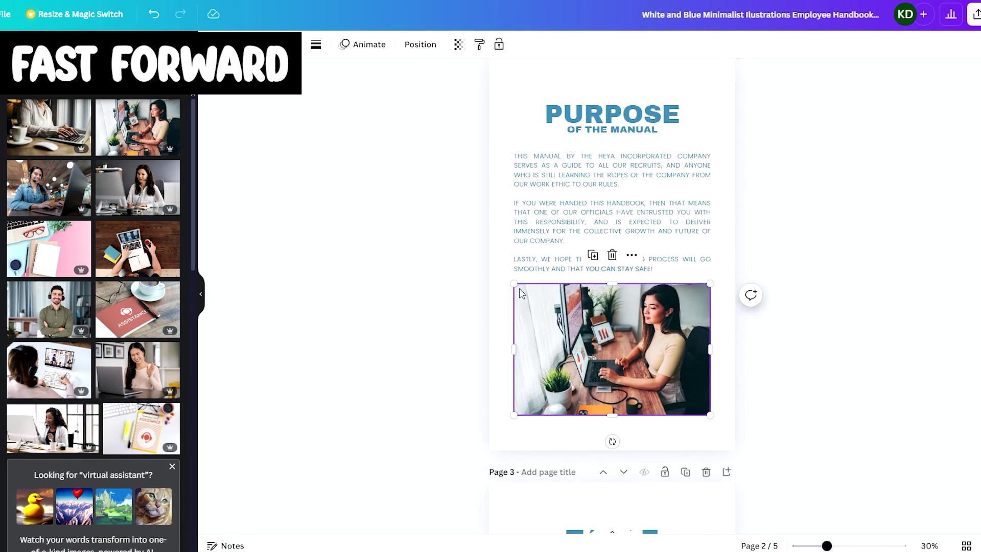
{"action": "scroll", "coordinate": [695, 284], "scroll_direction": "down", "scroll_amount": 15}
{"action": "scroll", "coordinate": [613, 138], "scroll_direction": "up", "scroll_amount": 20}
{"action": "scroll", "coordinate": [713, 240], "scroll_direction": "down", "scroll_amount": 10}
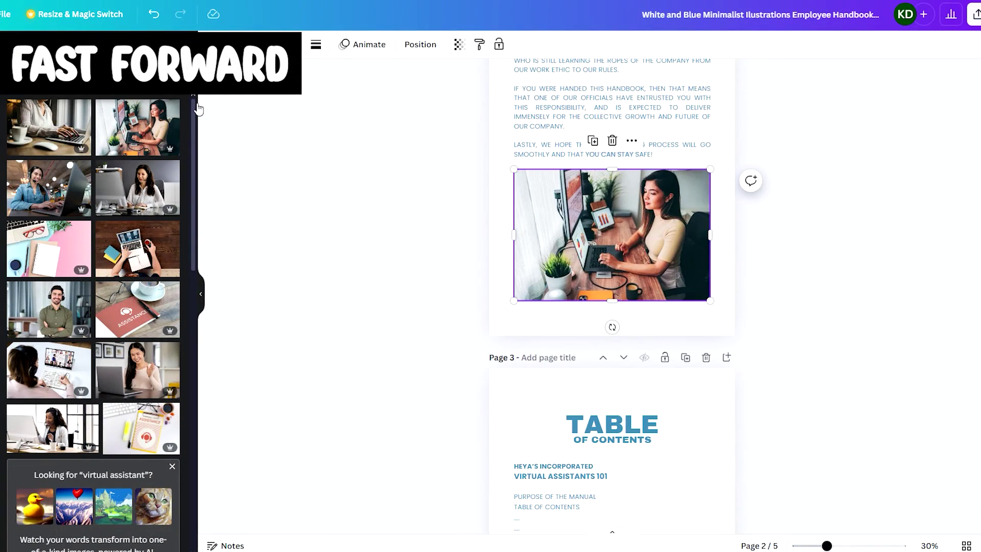
{"action": "left_click", "coordinate": [90, 168]}
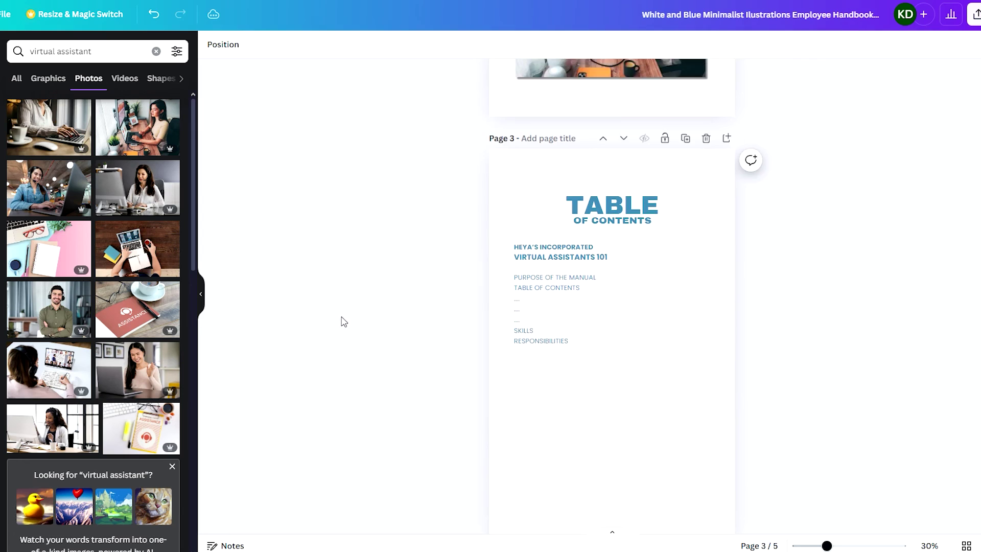
Open the download settings for the manual and keep PDF Standard as the file type.
{"action": "scroll", "coordinate": [339, 320], "scroll_direction": "up", "scroll_amount": 10}
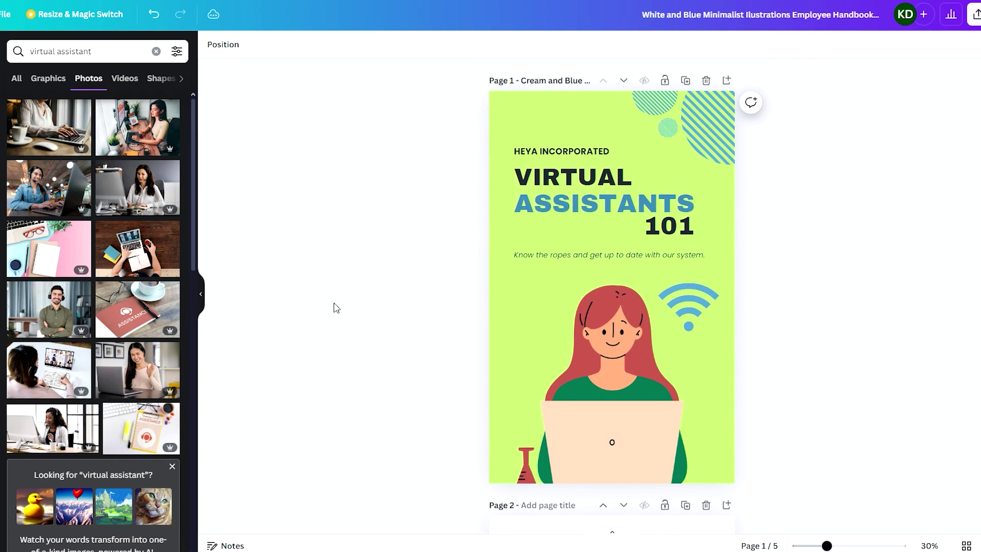
{"action": "scroll", "coordinate": [335, 306], "scroll_direction": "down", "scroll_amount": 5}
{"action": "scroll", "coordinate": [337, 302], "scroll_direction": "down", "scroll_amount": 5}
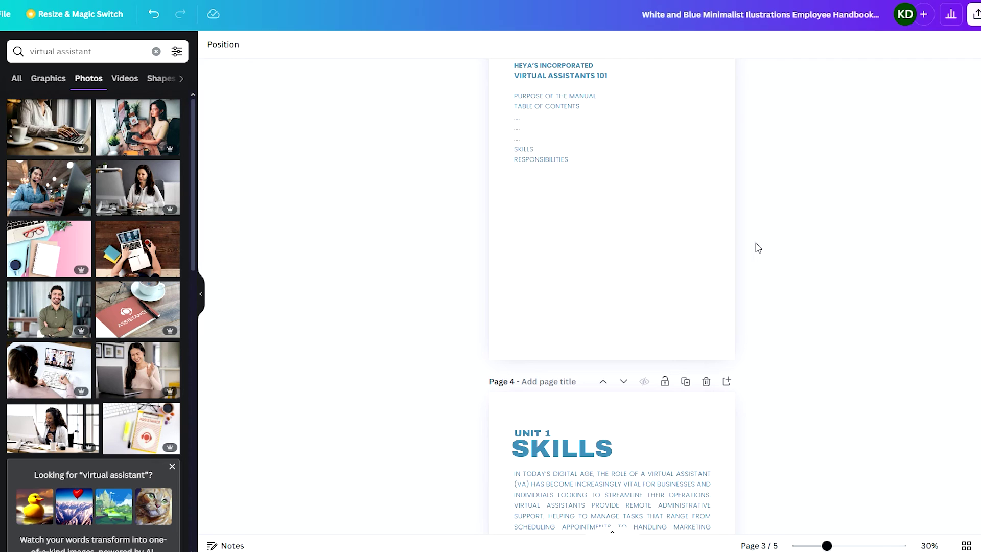
{"action": "left_click", "coordinate": [975, 16]}
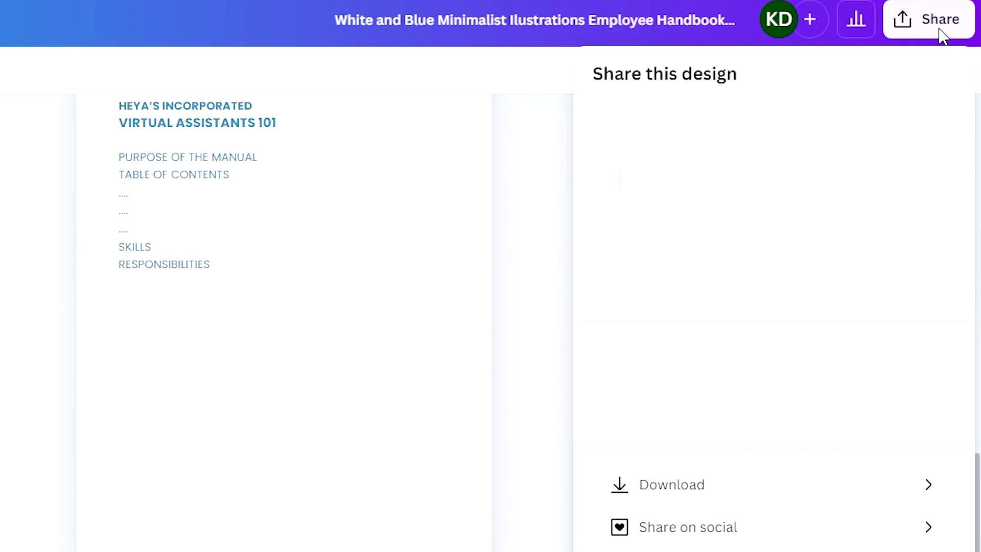
{"action": "left_click", "coordinate": [623, 534]}
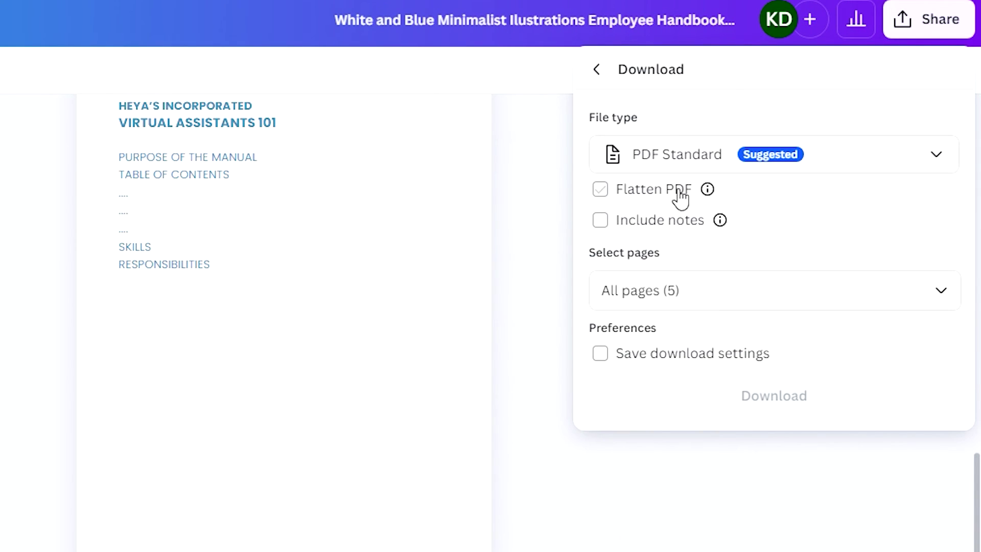
{"action": "left_click", "coordinate": [673, 169]}
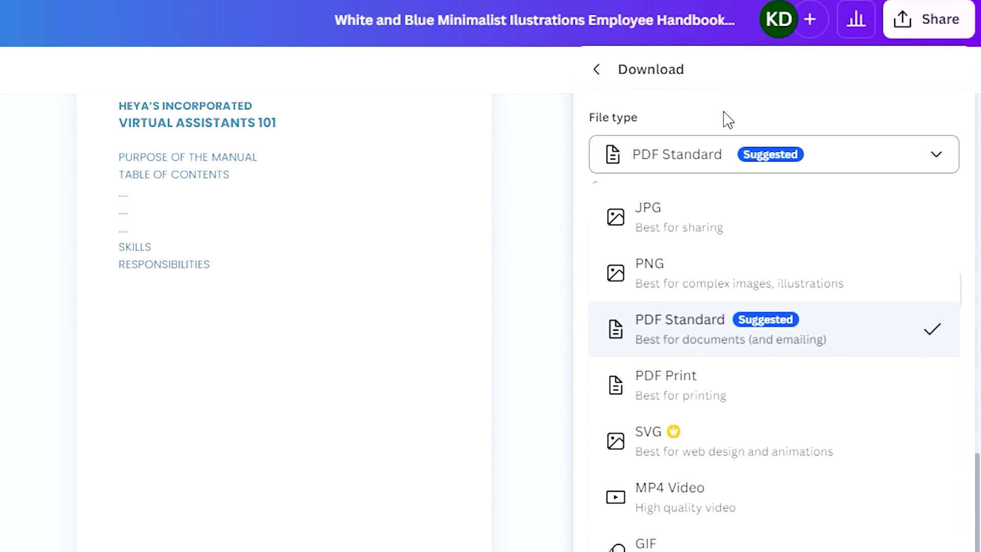
{"action": "left_click", "coordinate": [939, 151]}
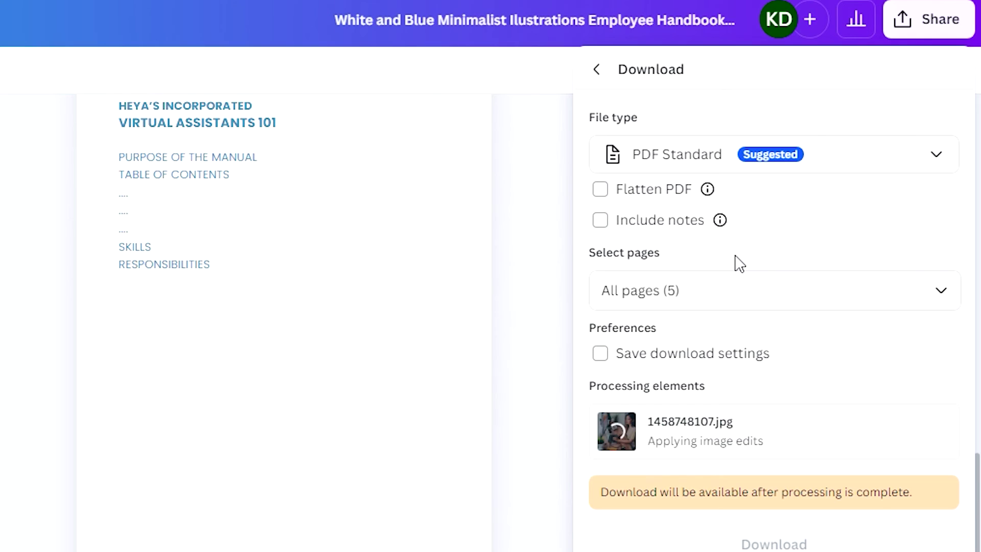
Keep all pages 1–5 selected and download the manual.
{"action": "left_click", "coordinate": [670, 290]}
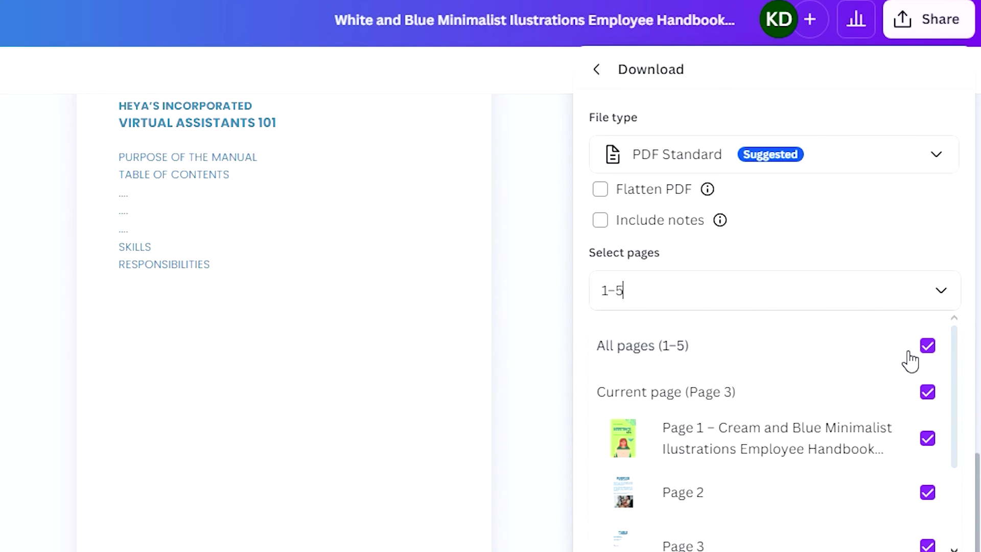
{"action": "left_click", "coordinate": [889, 261]}
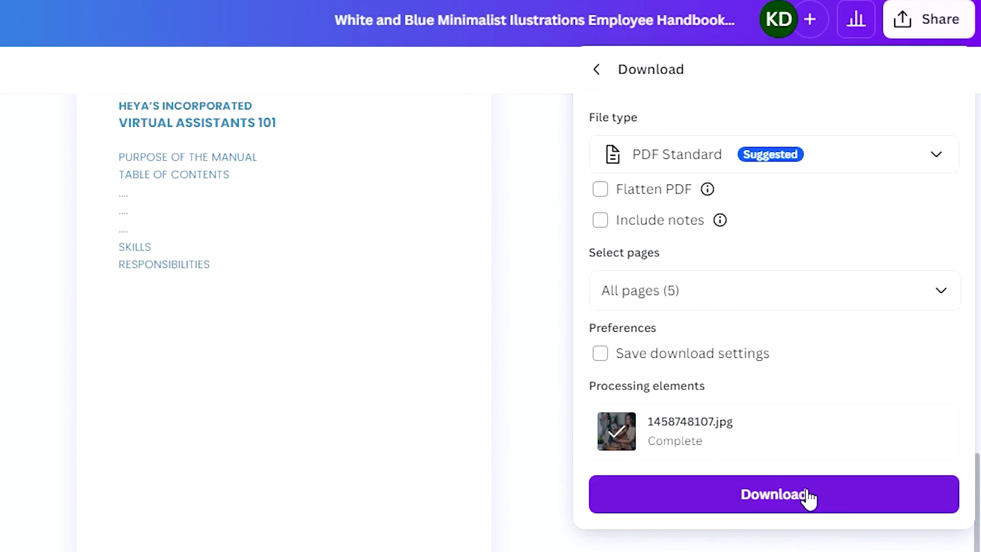
{"action": "left_click", "coordinate": [807, 444]}
{"action": "scroll", "coordinate": [681, 480], "scroll_direction": "down", "scroll_amount": 20}
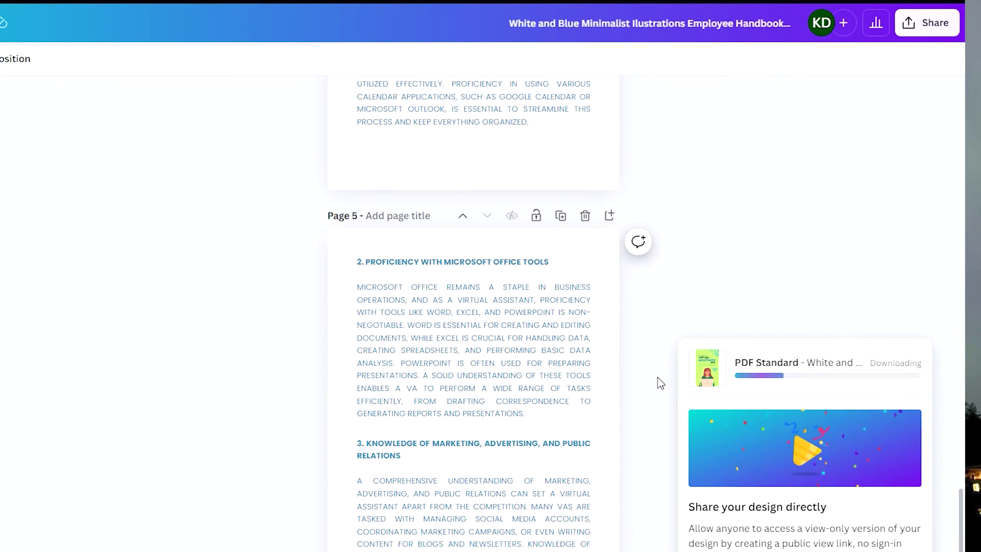
{"action": "scroll", "coordinate": [661, 382], "scroll_direction": "down", "scroll_amount": 2}
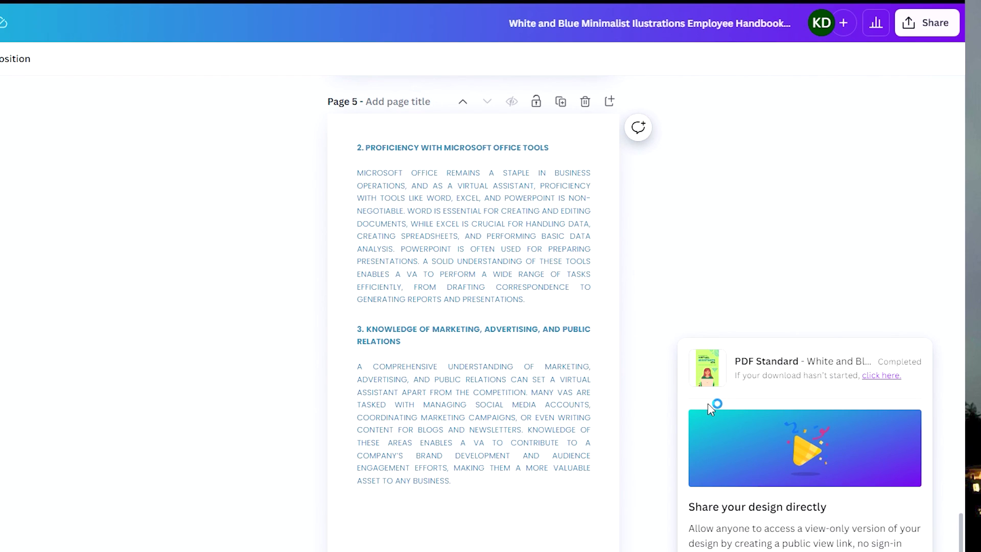
Open the downloaded PDF and check its cover, purpose page, table of contents and Unit 1 Skills text.
{"action": "left_click", "coordinate": [323, 367]}
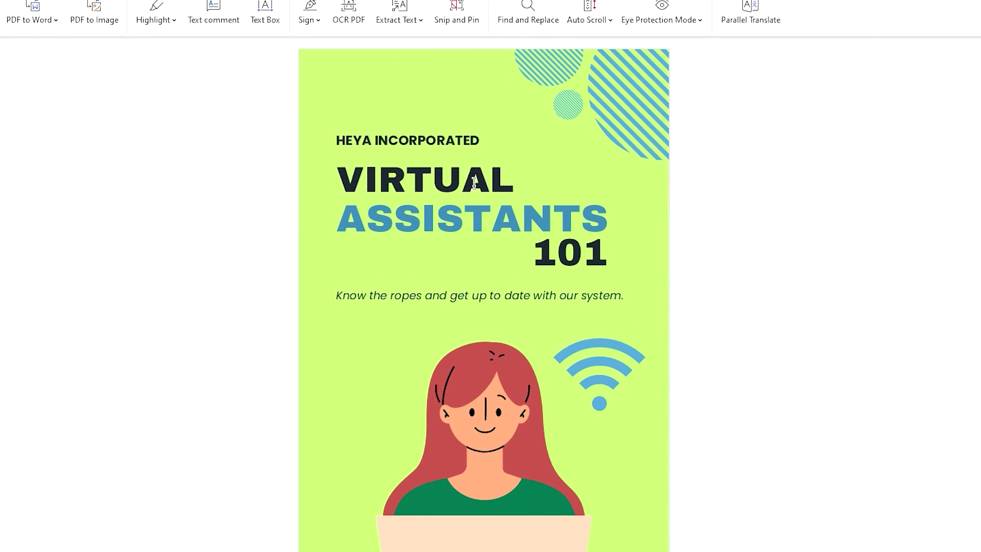
{"action": "scroll", "coordinate": [475, 185], "scroll_direction": "down", "scroll_amount": 8}
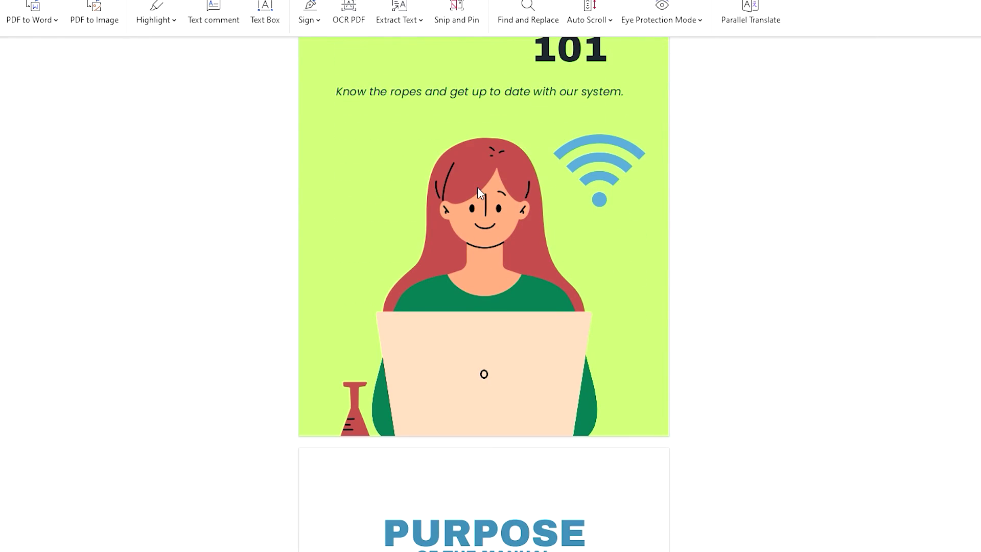
{"action": "scroll", "coordinate": [480, 195], "scroll_direction": "down", "scroll_amount": 2}
{"action": "scroll", "coordinate": [481, 195], "scroll_direction": "down", "scroll_amount": 15}
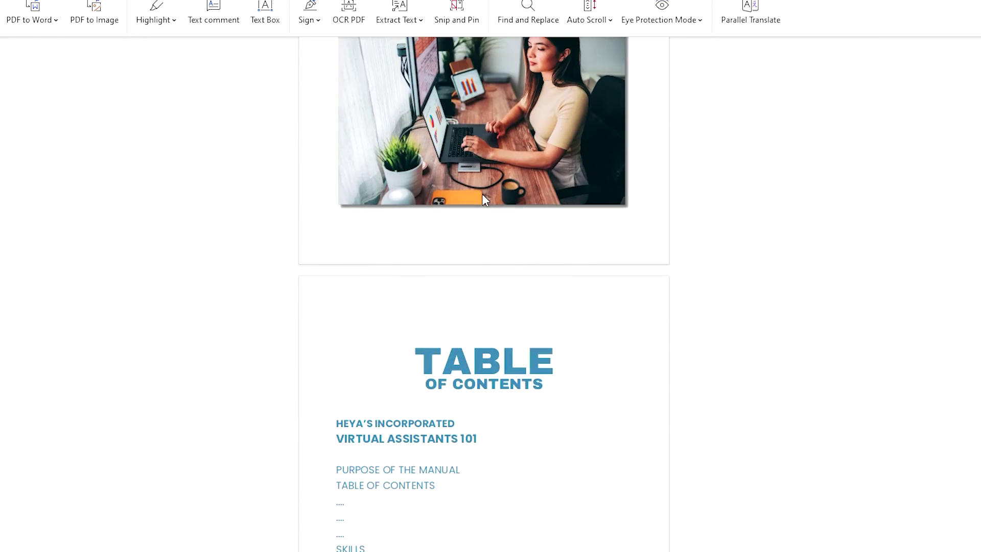
{"action": "scroll", "coordinate": [487, 197], "scroll_direction": "down", "scroll_amount": 5}
{"action": "scroll", "coordinate": [490, 204], "scroll_direction": "up", "scroll_amount": 2}
{"action": "scroll", "coordinate": [501, 230], "scroll_direction": "down", "scroll_amount": 6}
{"action": "scroll", "coordinate": [511, 266], "scroll_direction": "up", "scroll_amount": 4}
{"action": "scroll", "coordinate": [511, 266], "scroll_direction": "up", "scroll_amount": 15}
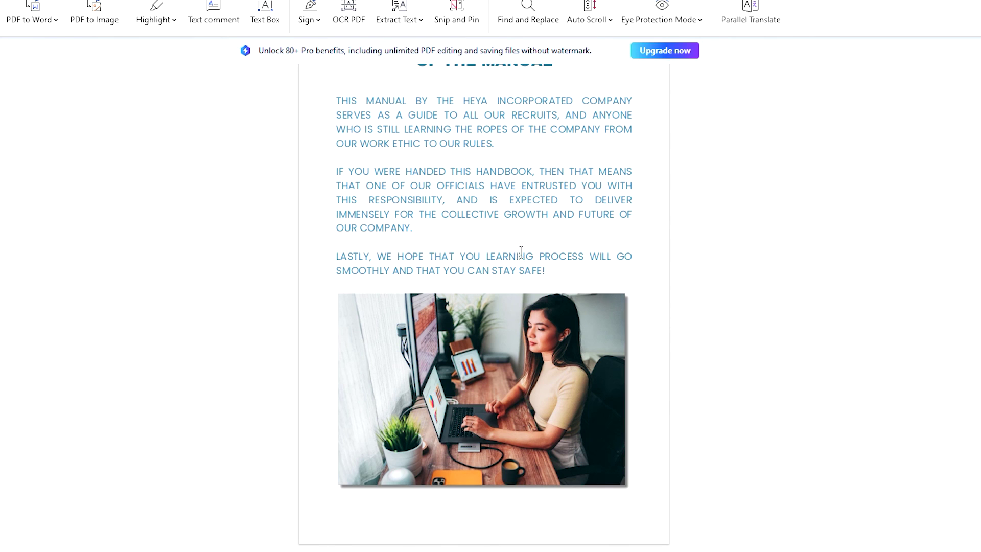
{"action": "scroll", "coordinate": [520, 256], "scroll_direction": "up", "scroll_amount": 8}
{"action": "scroll", "coordinate": [519, 261], "scroll_direction": "down", "scroll_amount": 10}
{"action": "scroll", "coordinate": [517, 271], "scroll_direction": "down", "scroll_amount": 12}
{"action": "scroll", "coordinate": [517, 276], "scroll_direction": "up", "scroll_amount": 5}
{"action": "scroll", "coordinate": [386, 233], "scroll_direction": "down", "scroll_amount": 10}
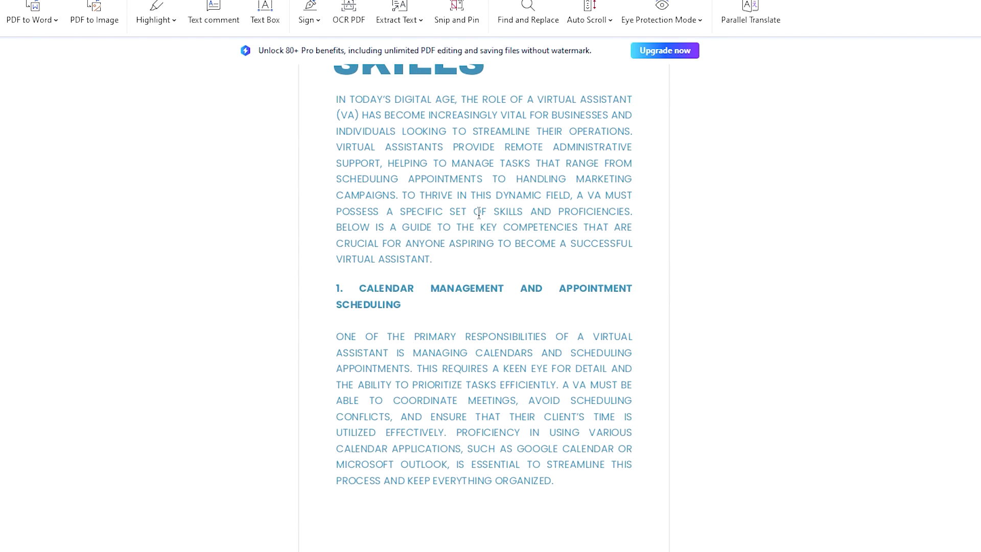